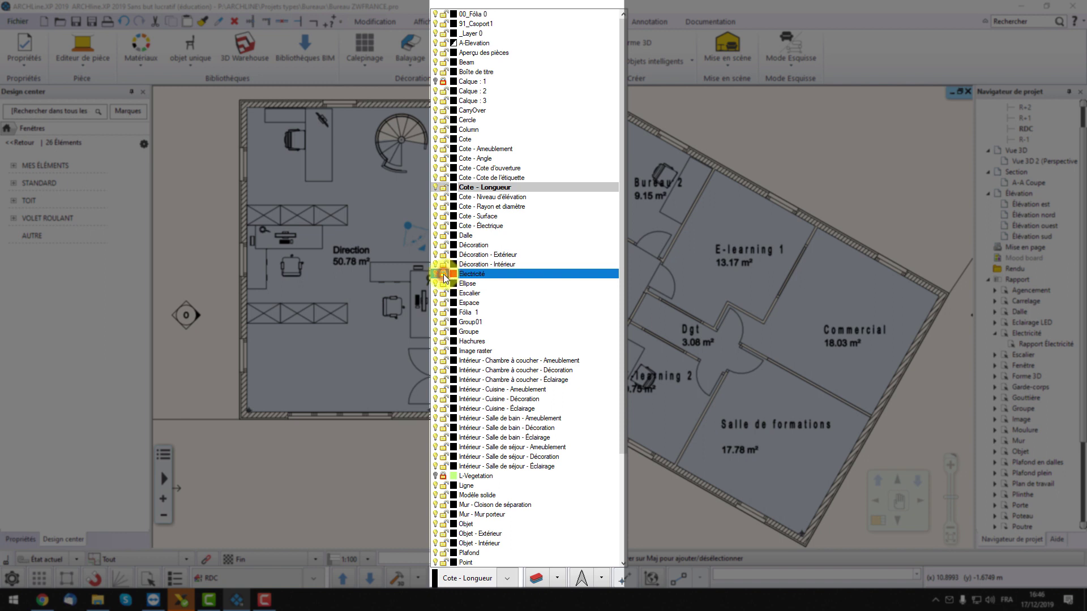
Make the Electricité layer visible so the sockets and switches show on the RDC floor plan.
left_click(445, 278)
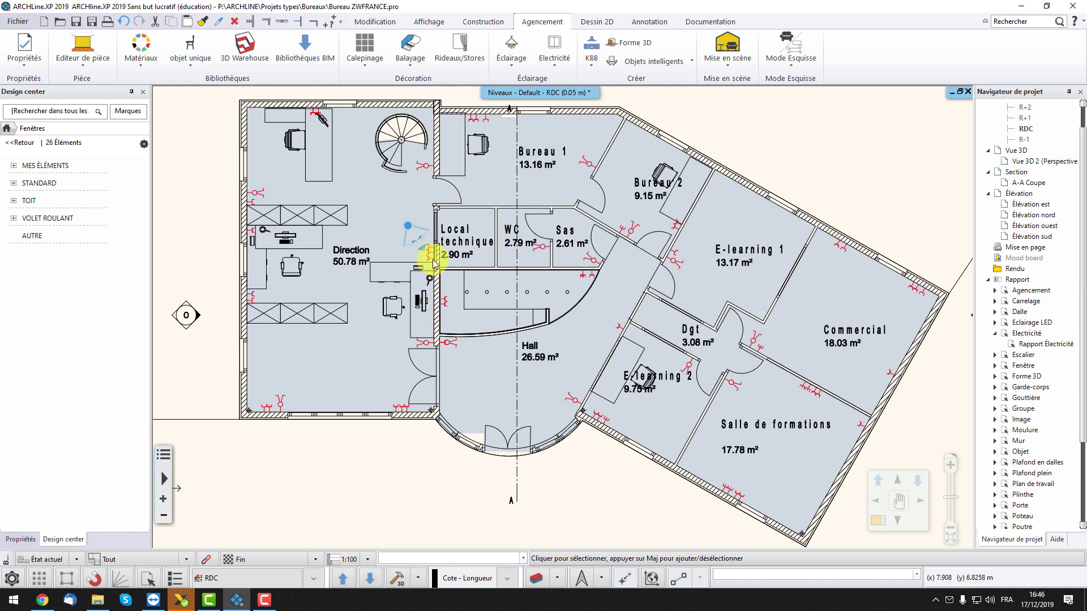
scroll(435, 260, "up", 4)
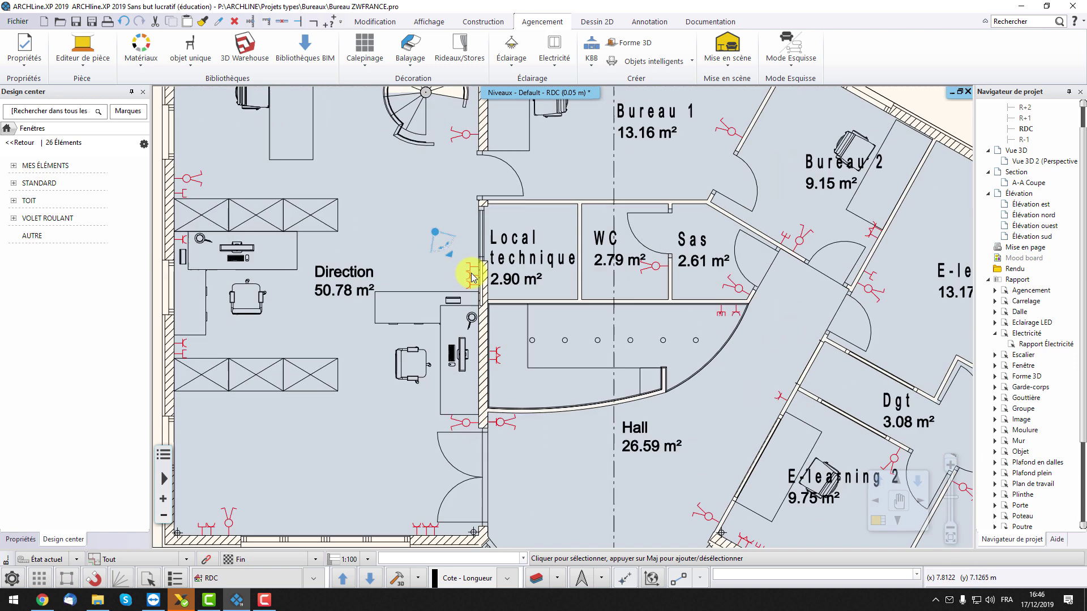
scroll(512, 321, "up", 2)
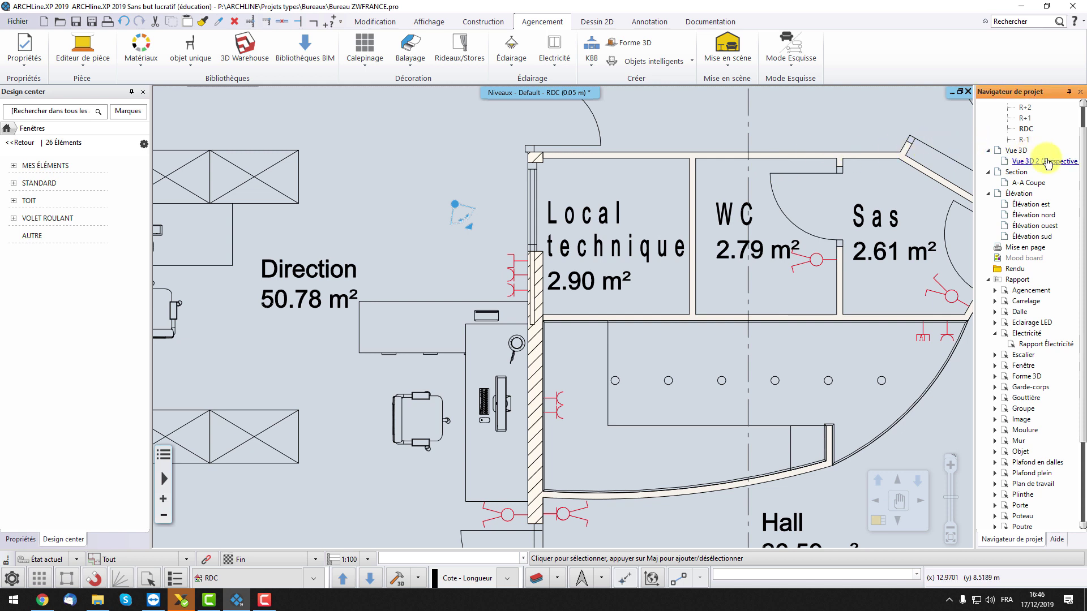
Inspect the wall sockets beside the desk in the perspective view Vue 3D 2, and return to the RDC plan.
double_click(1047, 163)
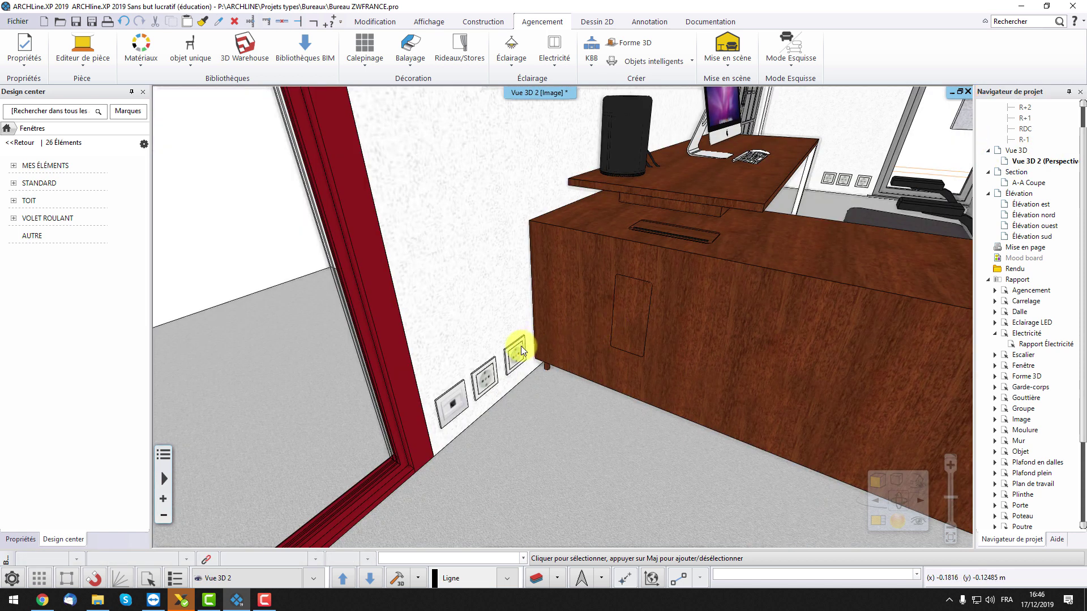
left_click(521, 346)
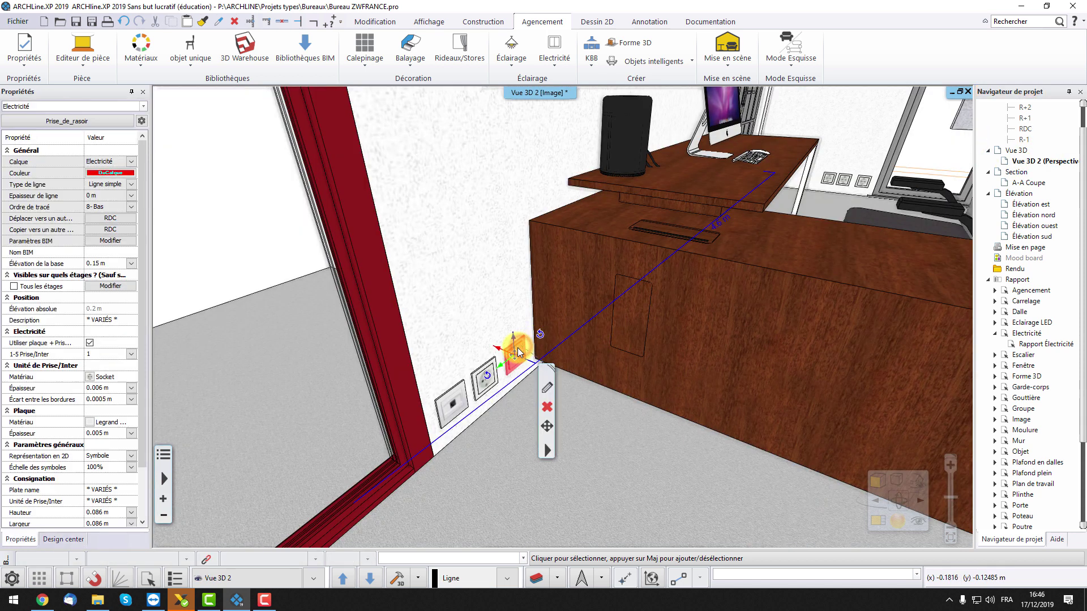
left_click(453, 400)
double_click(1024, 129)
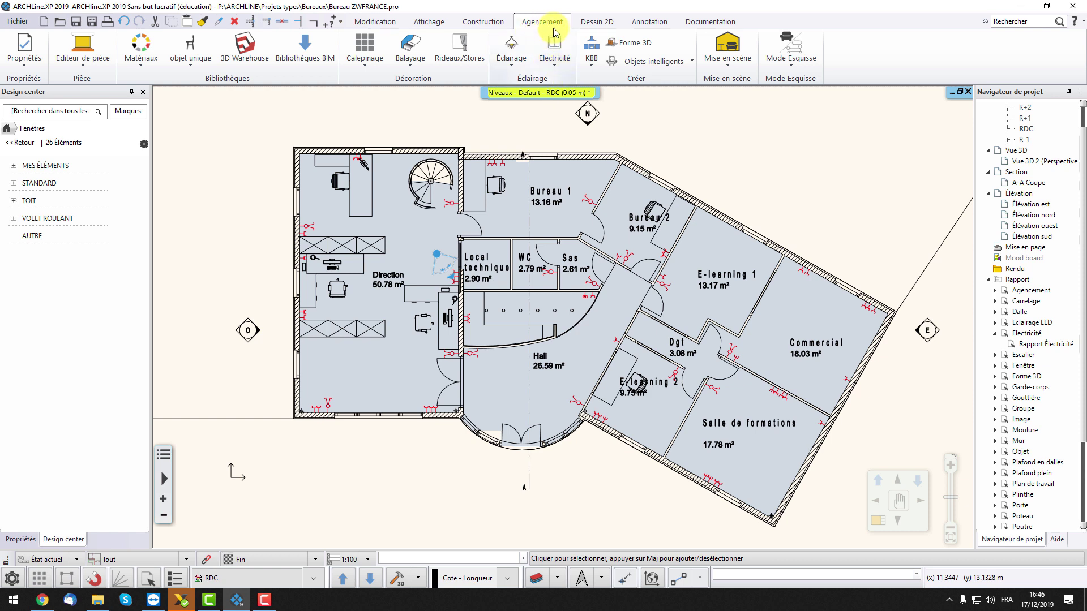
Label all sockets and switches on the RDC plan with their elevations, without IDs.
left_click(556, 67)
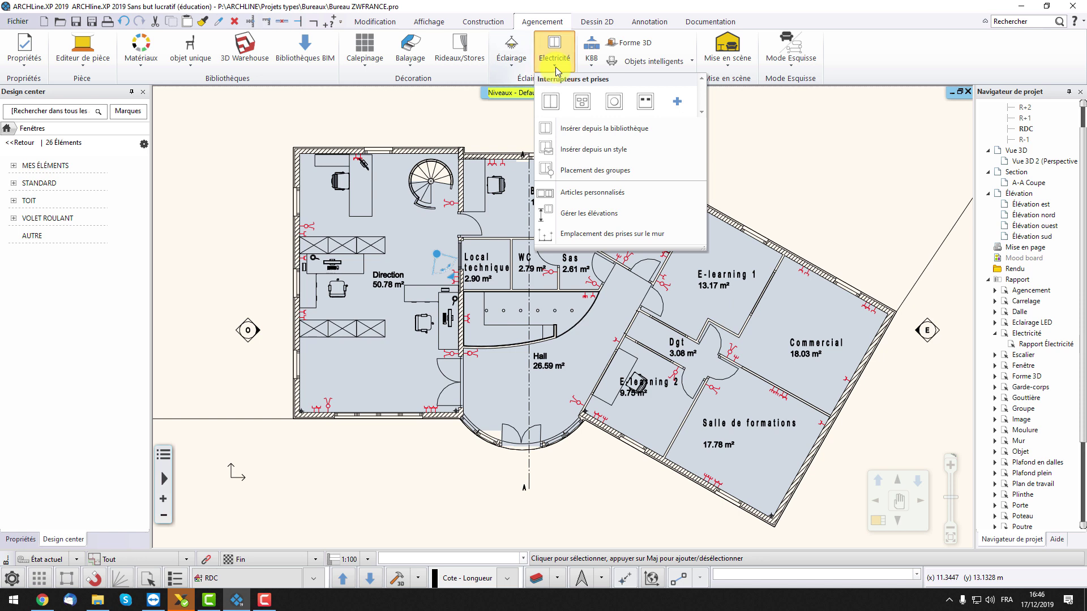
left_click(615, 218)
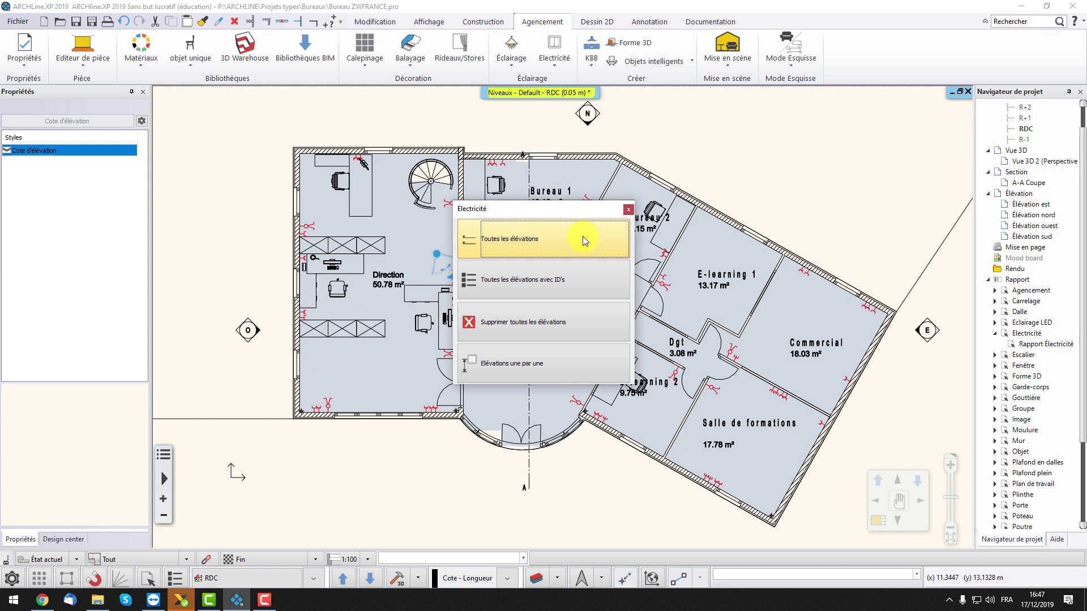
left_click(583, 239)
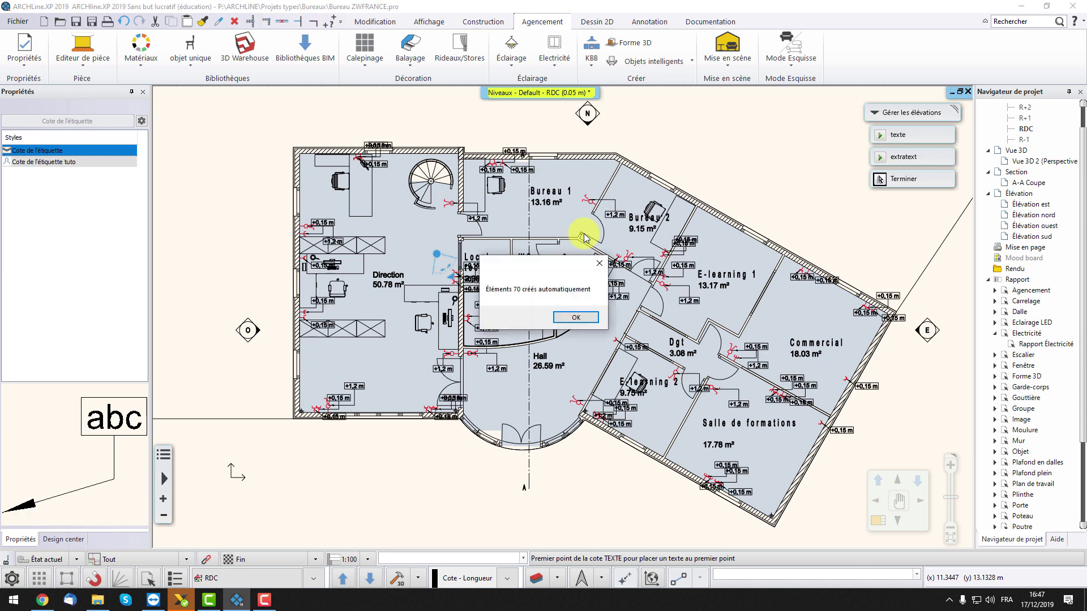
left_click(587, 324)
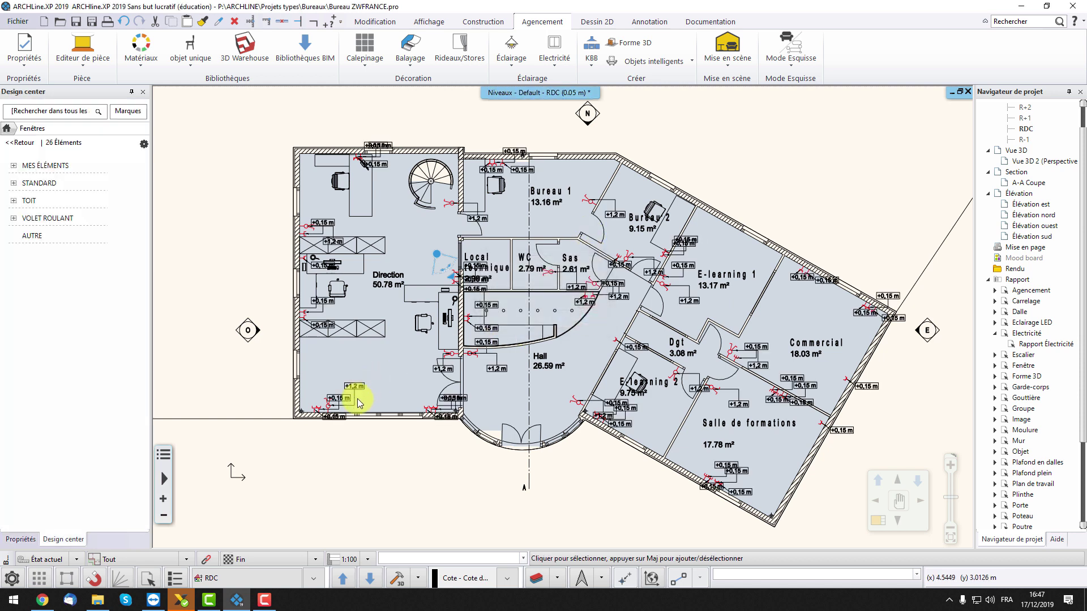
Select all similar elevation labels on the plan and apply the style Cote de l'étiquette tuto to them.
scroll(362, 385, "up", 3)
scroll(485, 331, "up", 2)
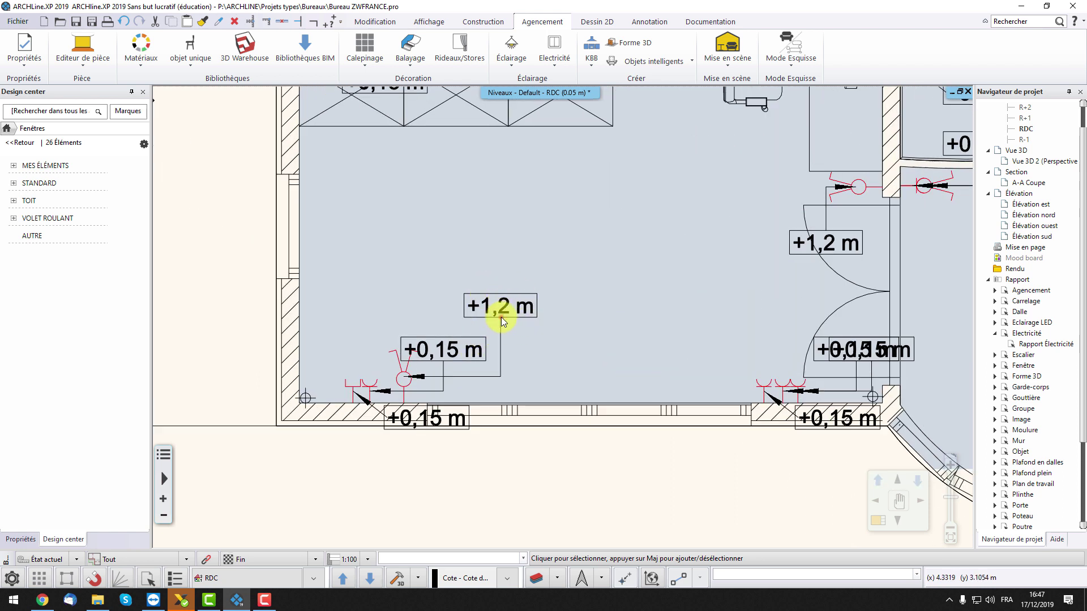
left_click(501, 316)
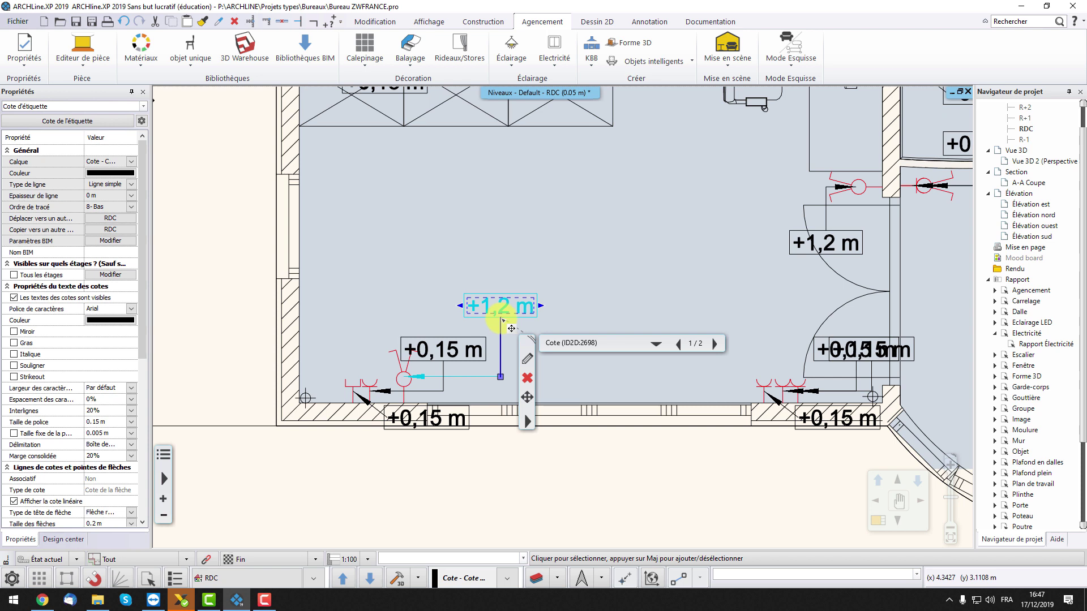
right_click(501, 317)
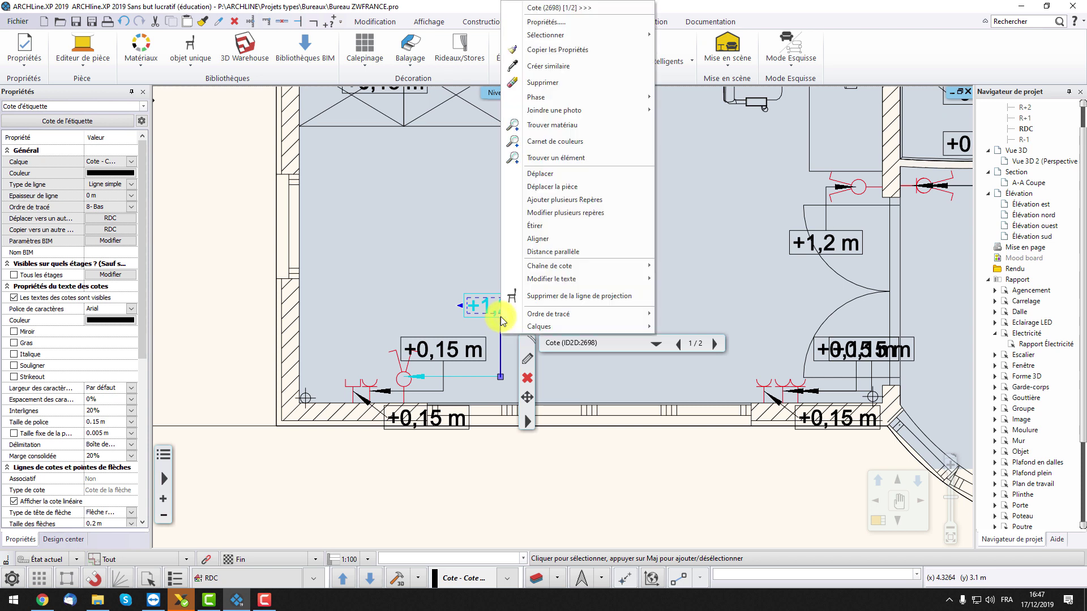
mouse_move(602, 35)
left_click(704, 53)
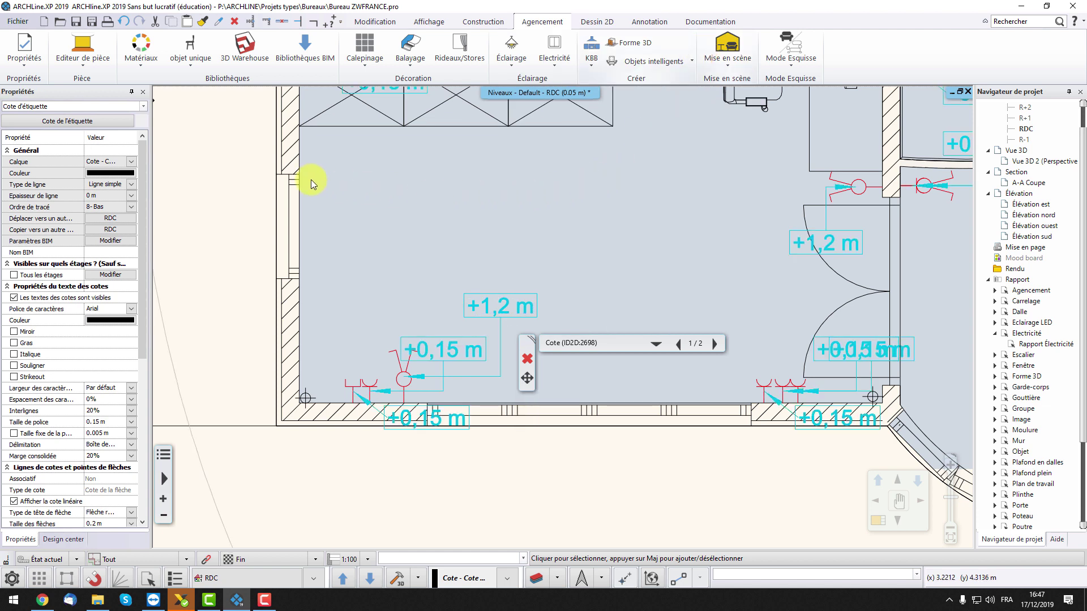
left_click(109, 120)
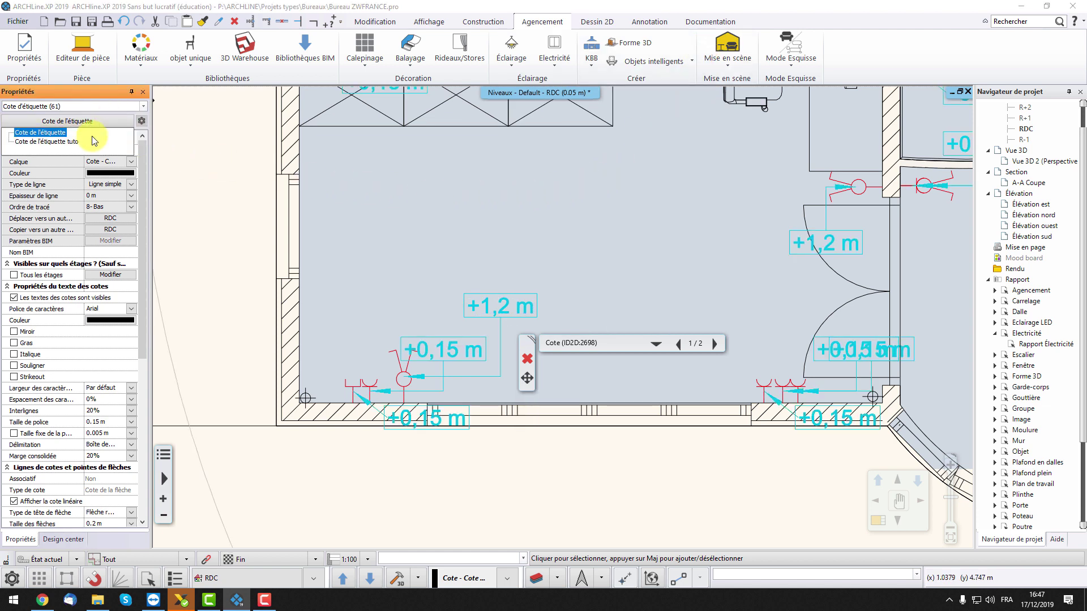
left_click(93, 141)
left_click(210, 205)
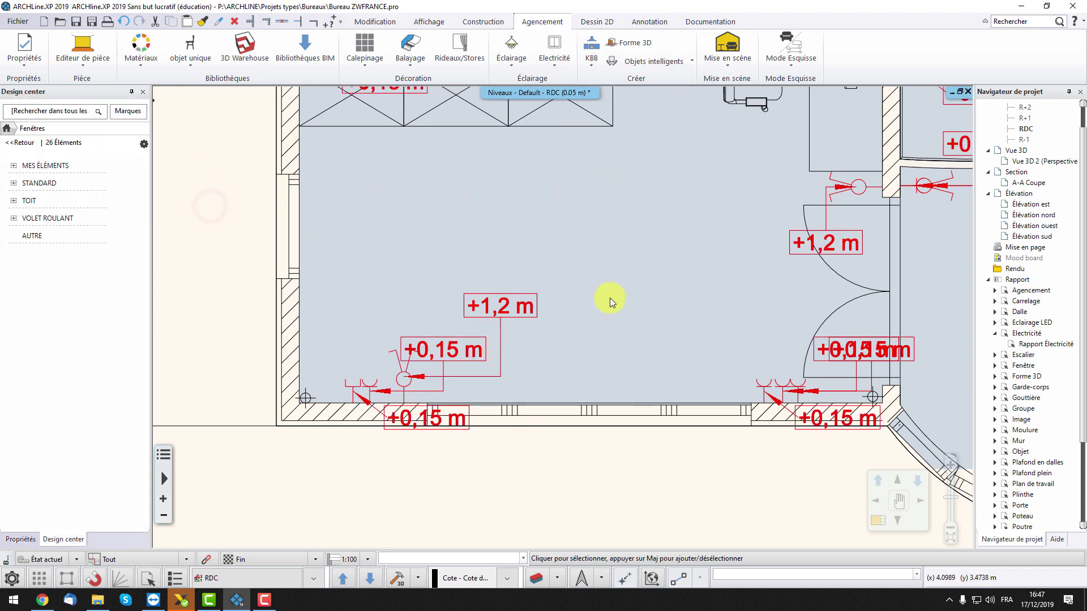
Dimension the socket positions along the lower wall of the Direction room, placing the dimension line inside the room above the sockets.
scroll(609, 297, "down", 6)
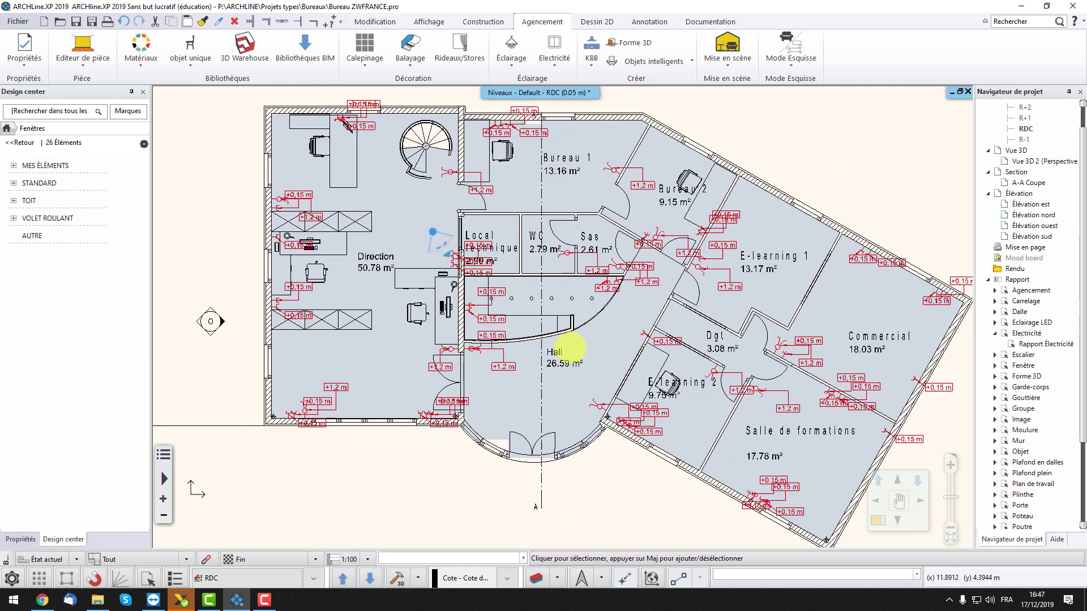
middle_click_drag(602, 348, 578, 348)
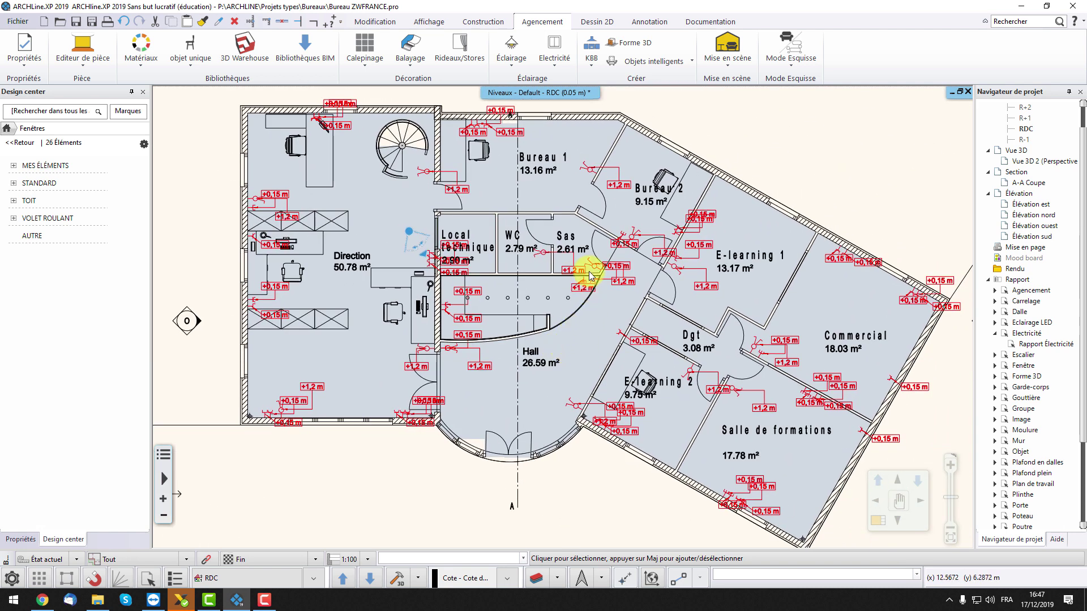
left_click(554, 63)
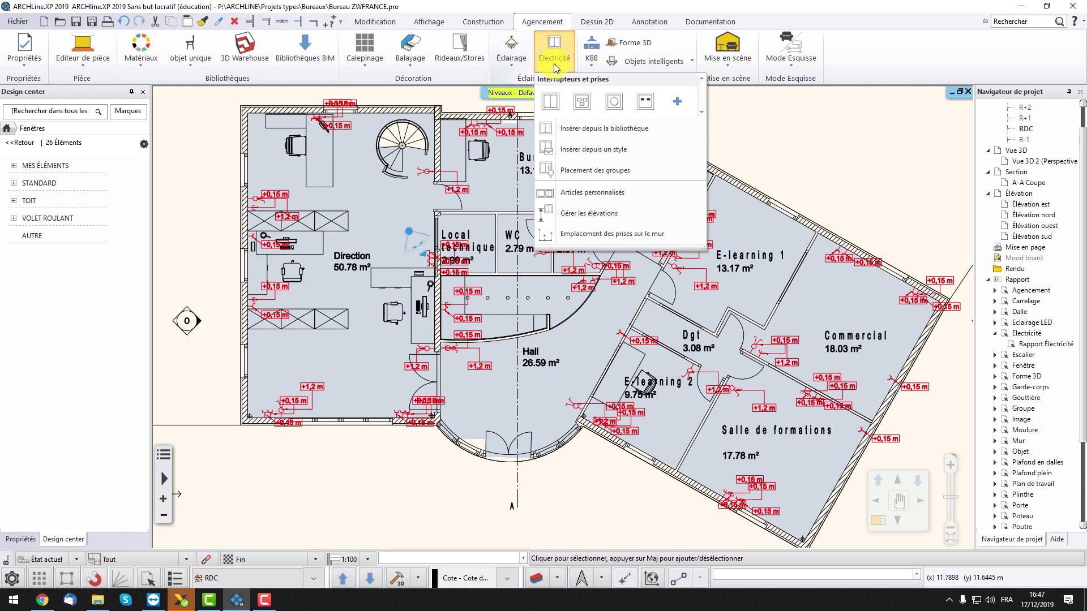
left_click(586, 233)
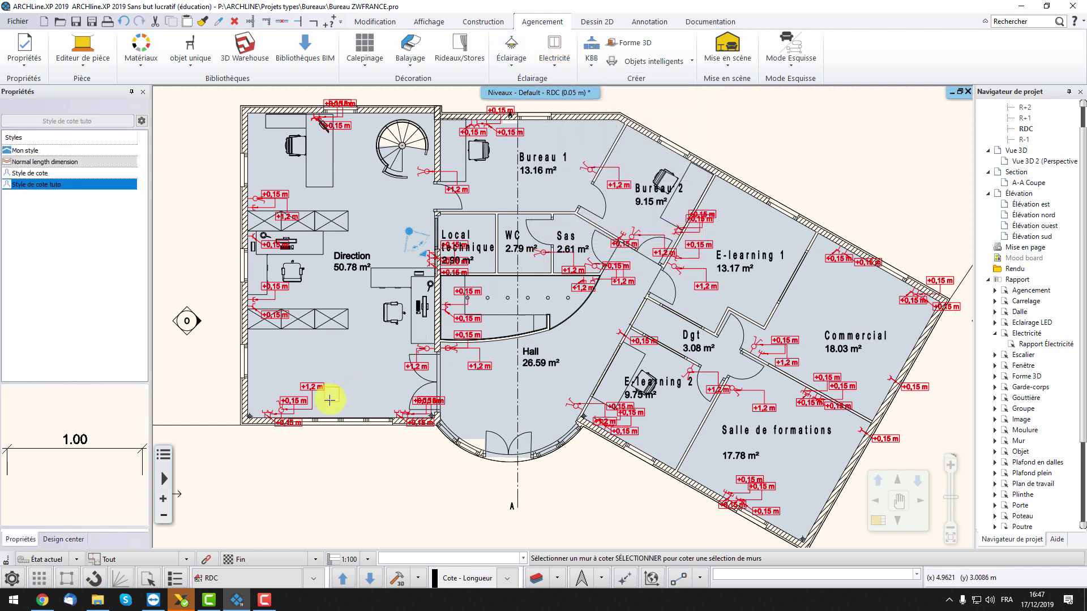
scroll(337, 388, "up", 4)
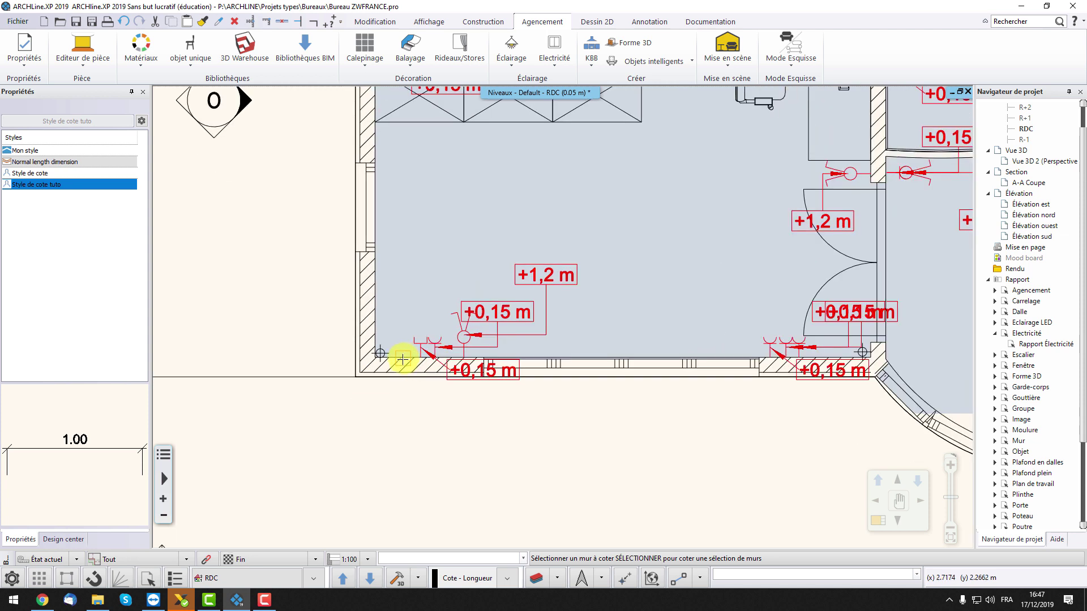
left_click(403, 358)
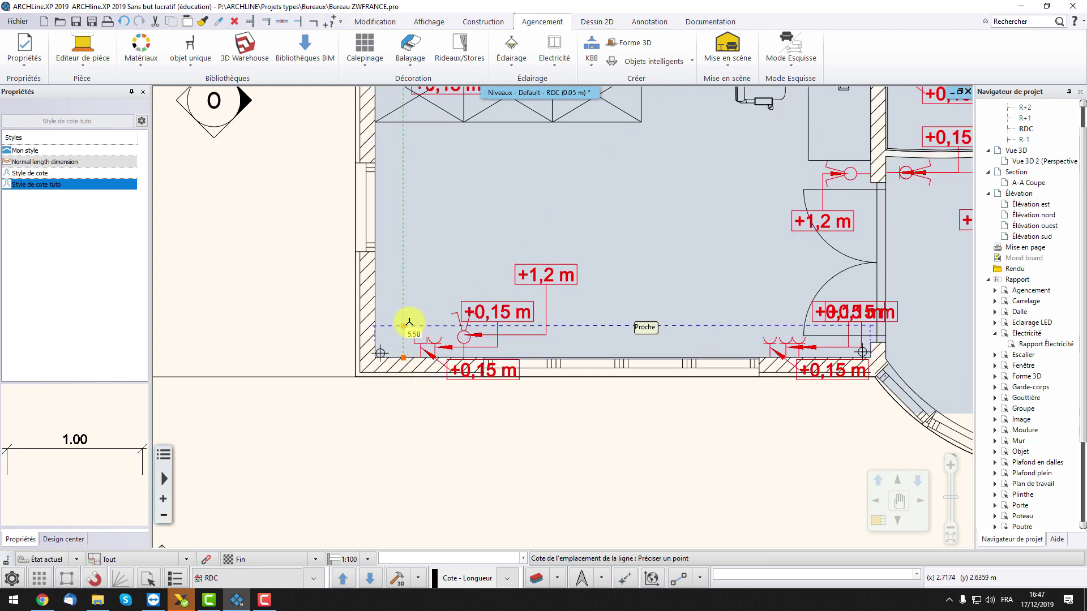
left_click(417, 280)
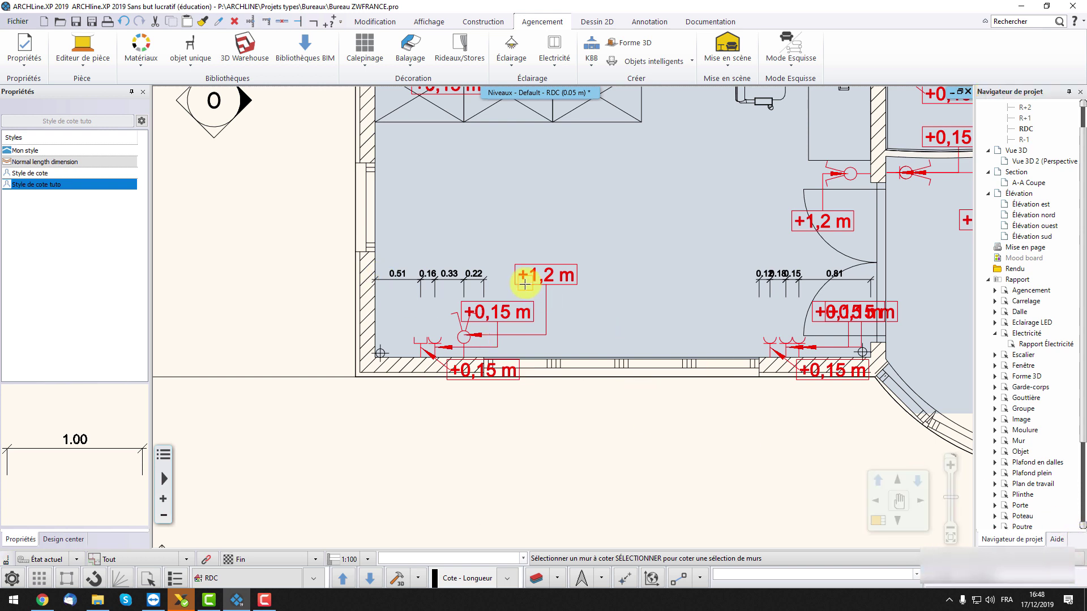
Dimension the socket positions along the other walls of the Direction room, offices, hall, e-learning, commercial and training rooms.
scroll(533, 262, "down", 1)
middle_click_drag(534, 263, 457, 322)
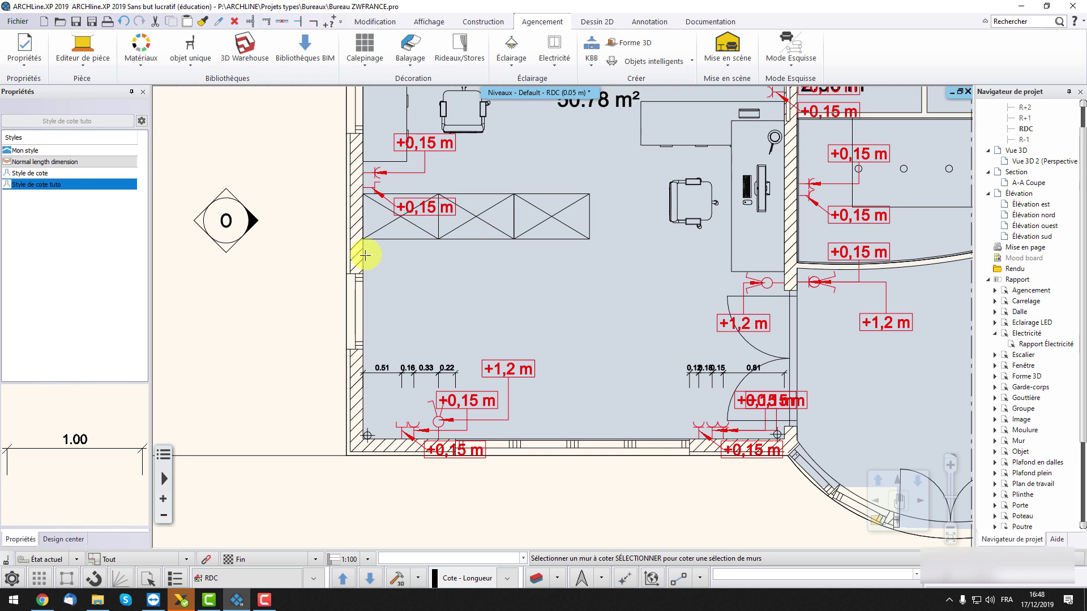
scroll(417, 262, "up", 3)
middle_click_drag(576, 258, 265, 215)
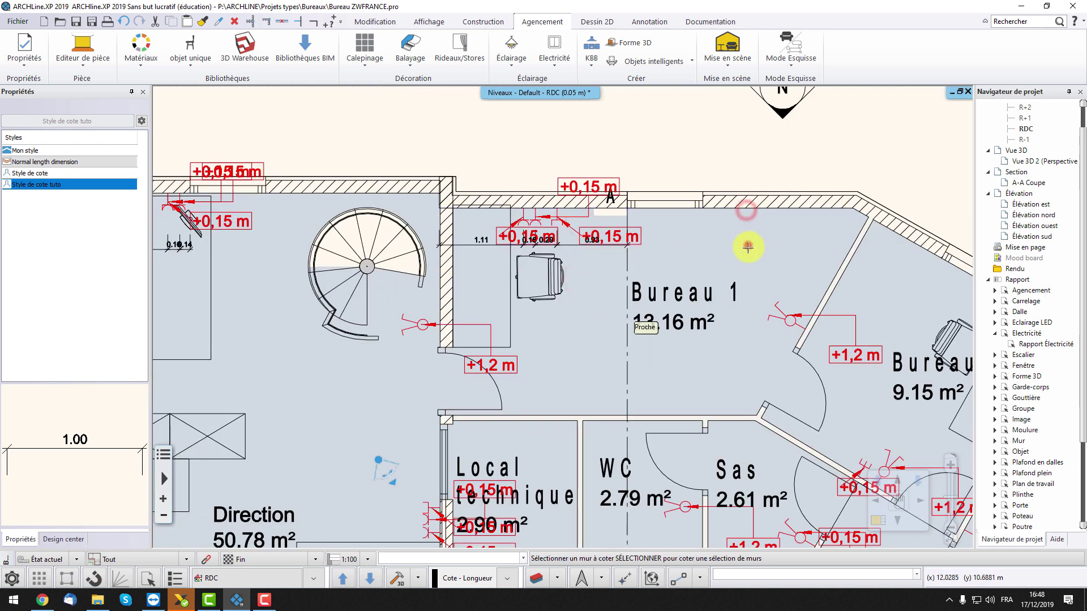
middle_click_drag(674, 347, 407, 308)
left_click(655, 199)
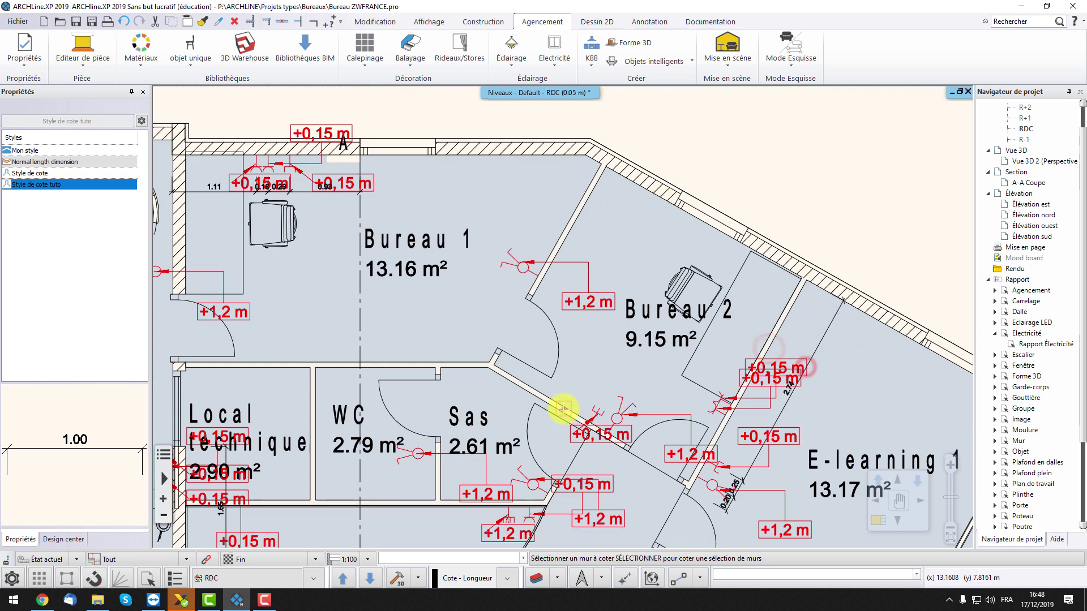
left_click(727, 327)
scroll(411, 503, "down", 2)
middle_click_drag(411, 503, 408, 203)
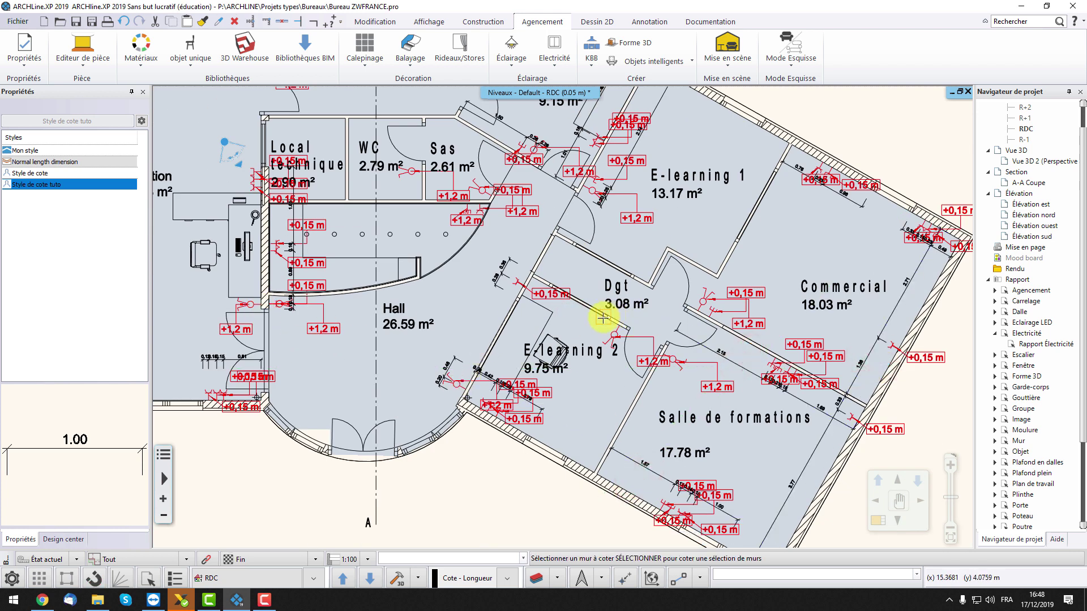
left_click(714, 303)
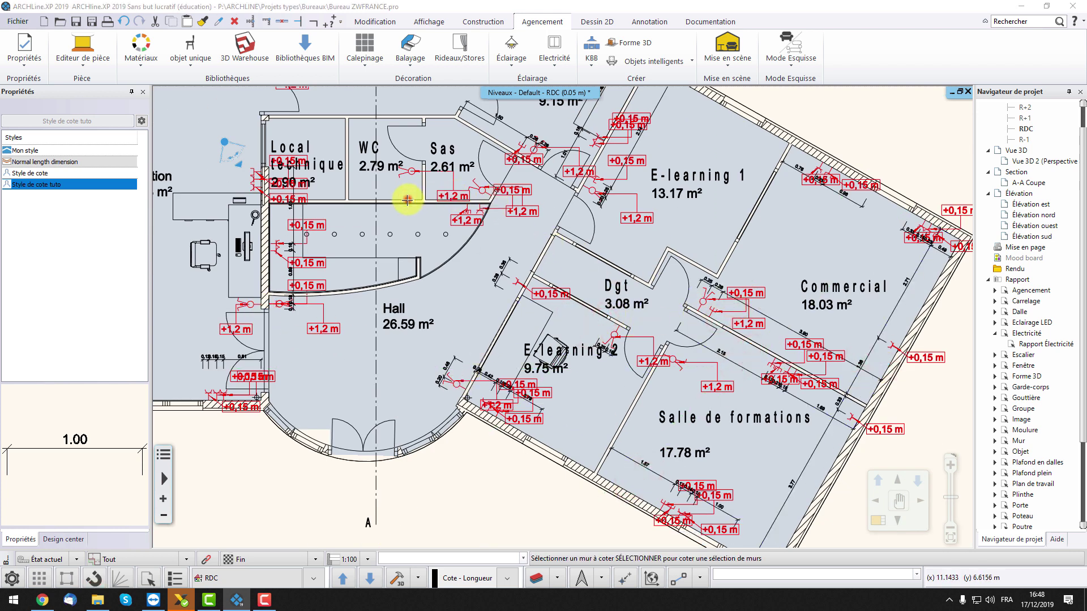
scroll(637, 342, "down", 2)
right_click(479, 379)
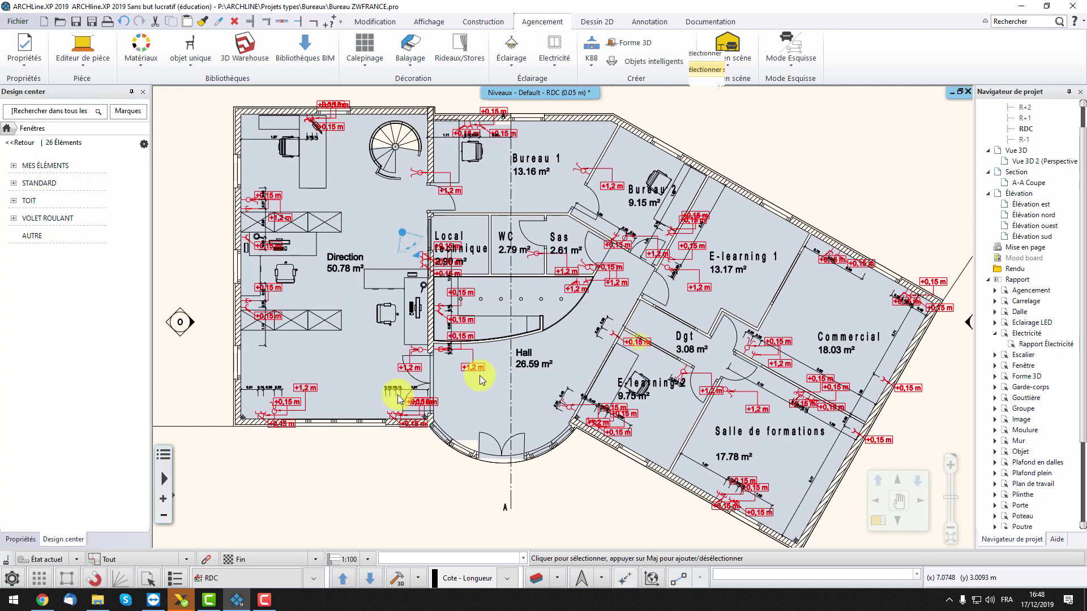
Select all dimensions similar to the socket dimension in the Direction room and assign them to the Electricité layer.
scroll(402, 390, "up", 3)
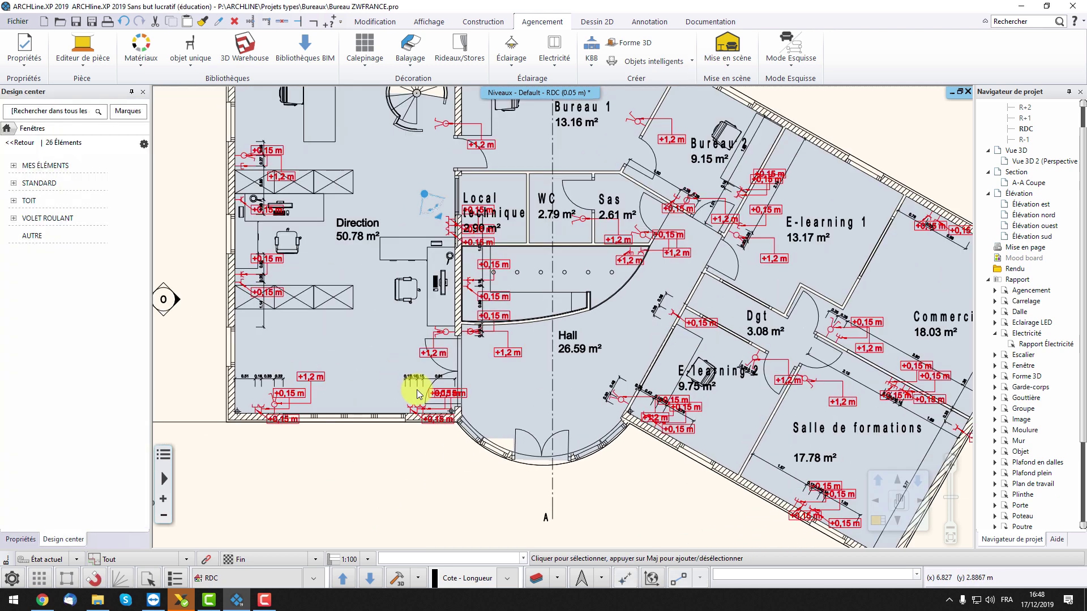
left_click(504, 322)
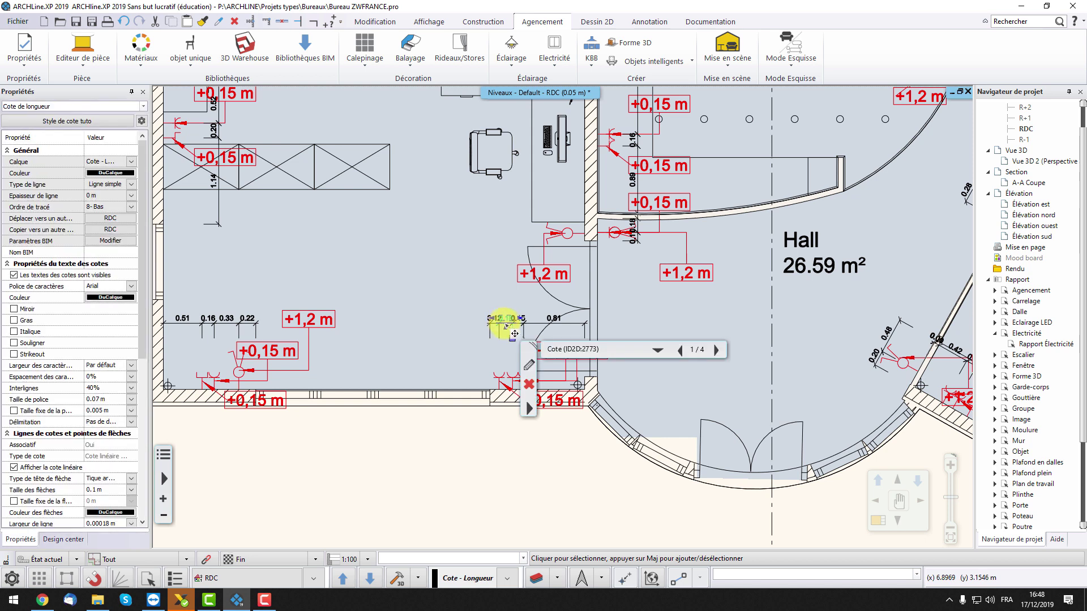
right_click(505, 326)
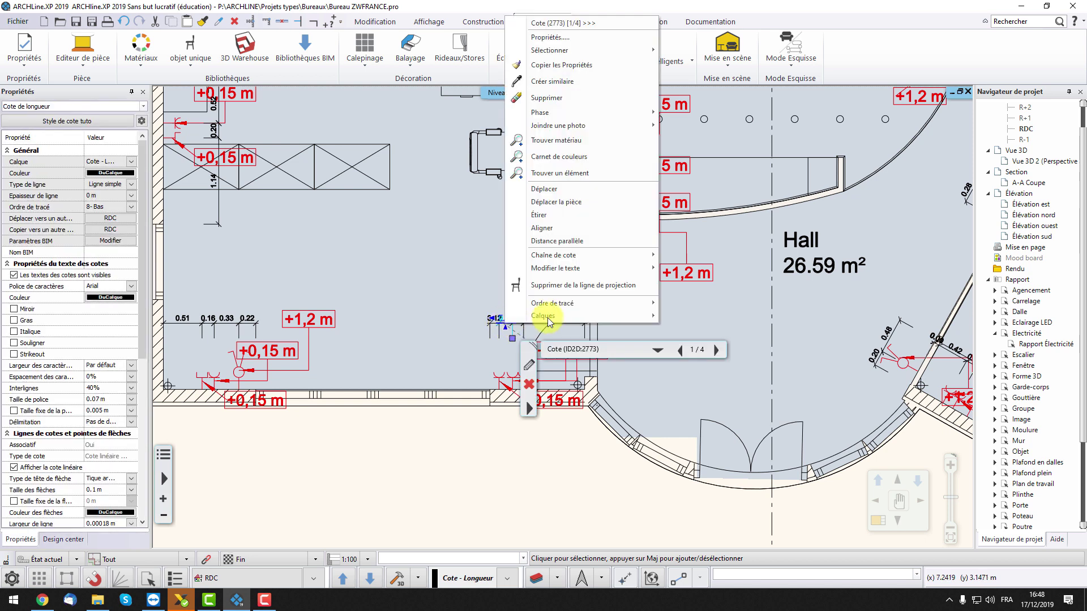
mouse_move(614, 49)
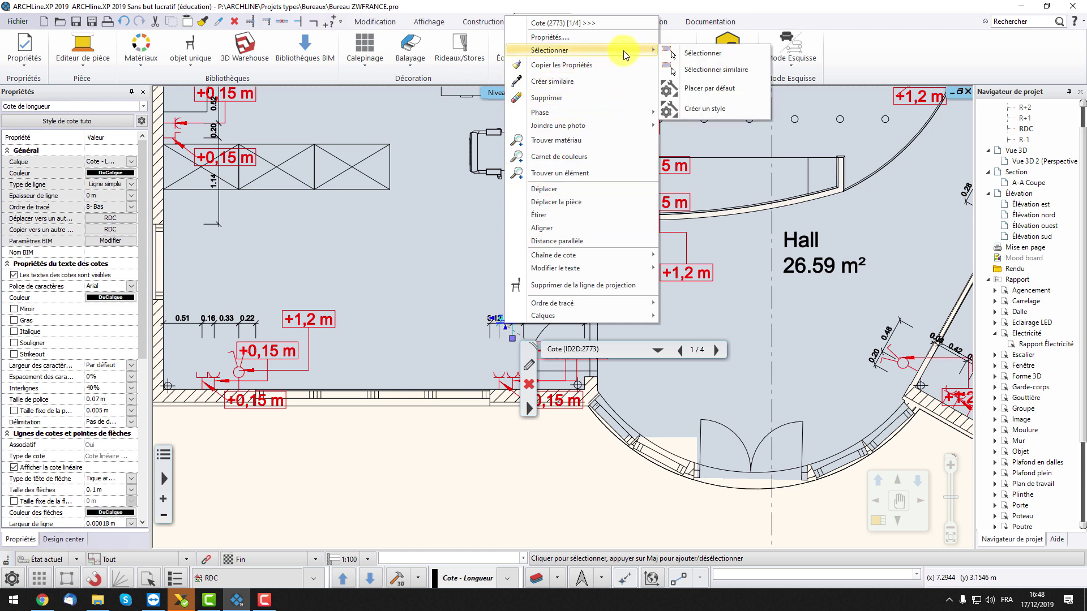
left_click(705, 68)
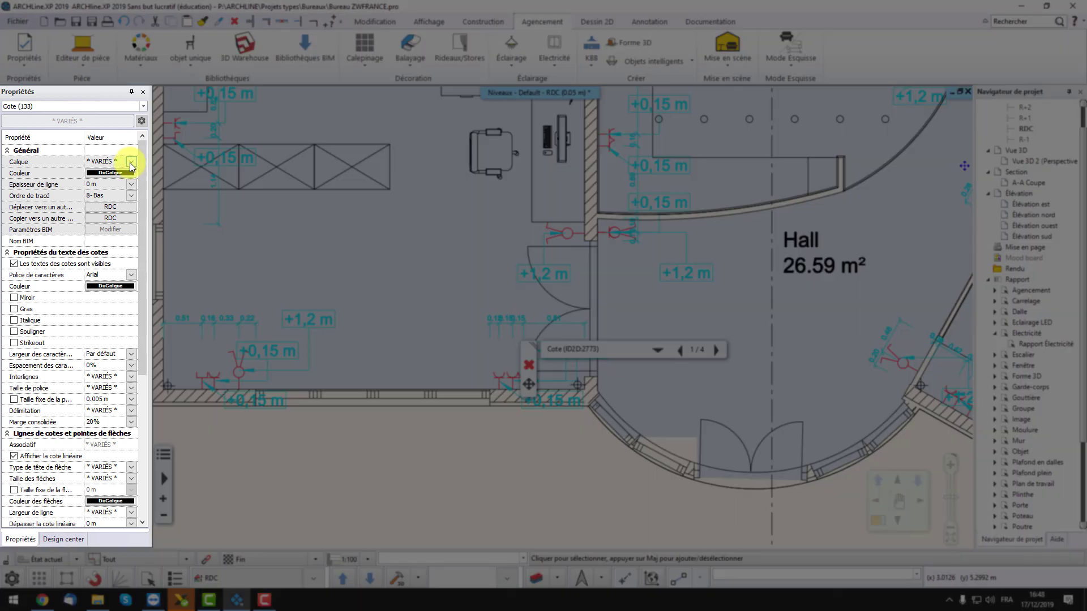
left_click(130, 162)
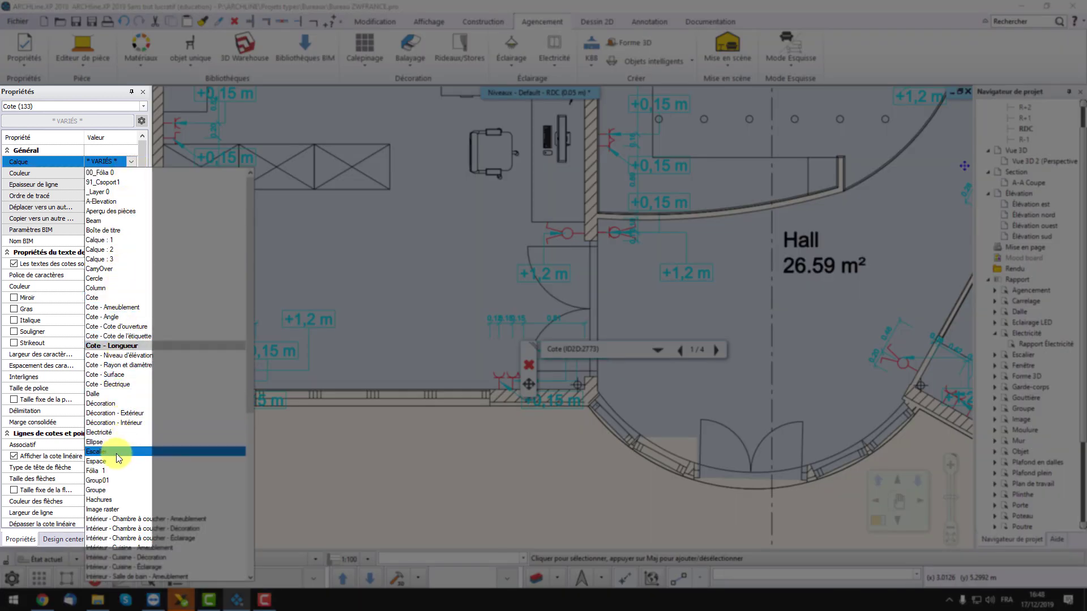
left_click(111, 433)
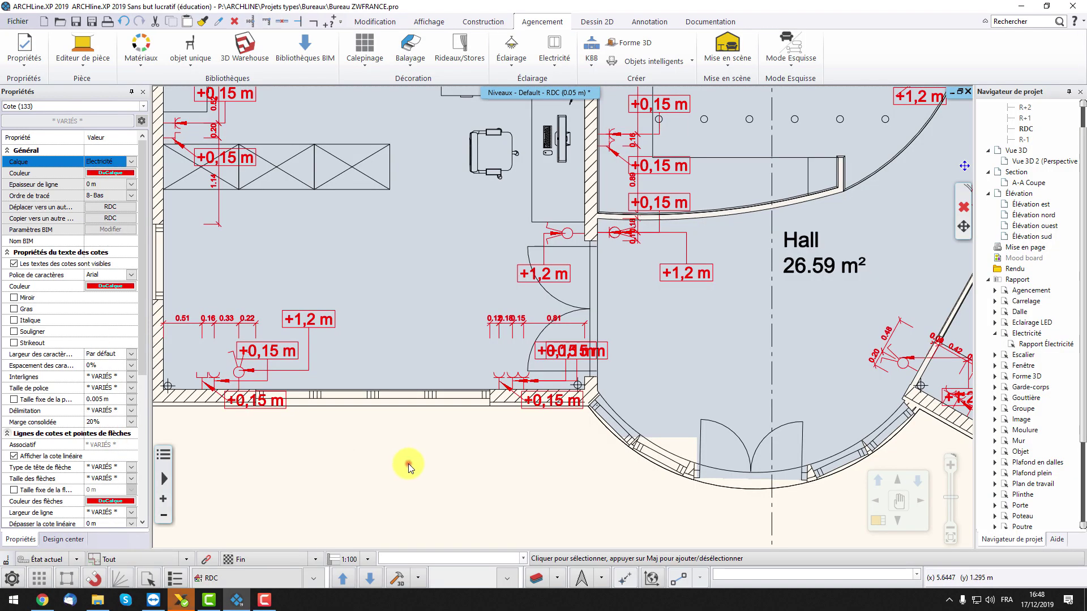
scroll(718, 351, "down", 3)
scroll(638, 414, "down", 3)
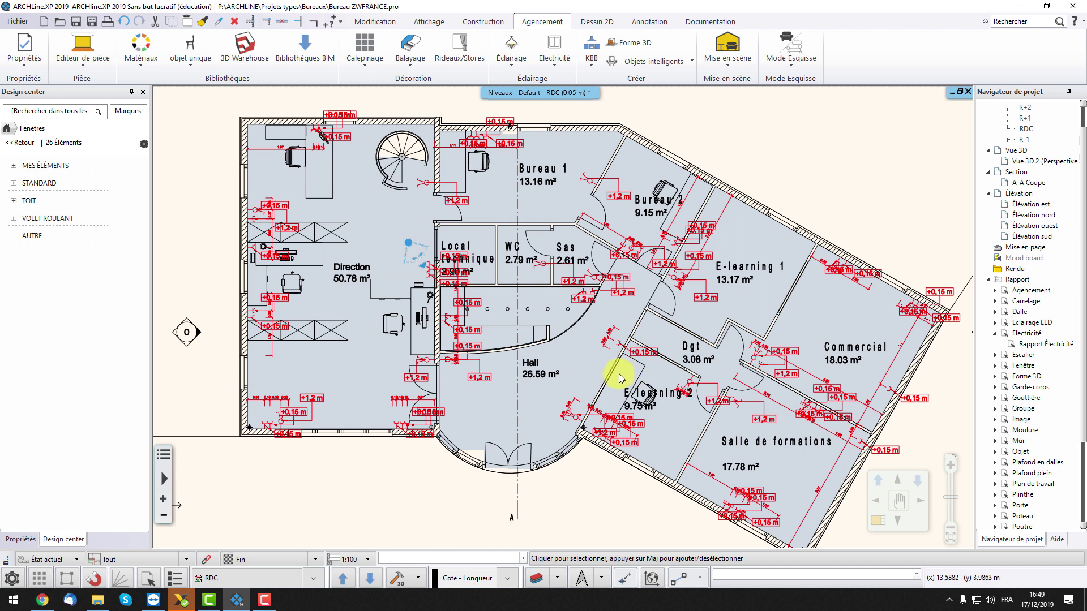
scroll(598, 273, "up", 1)
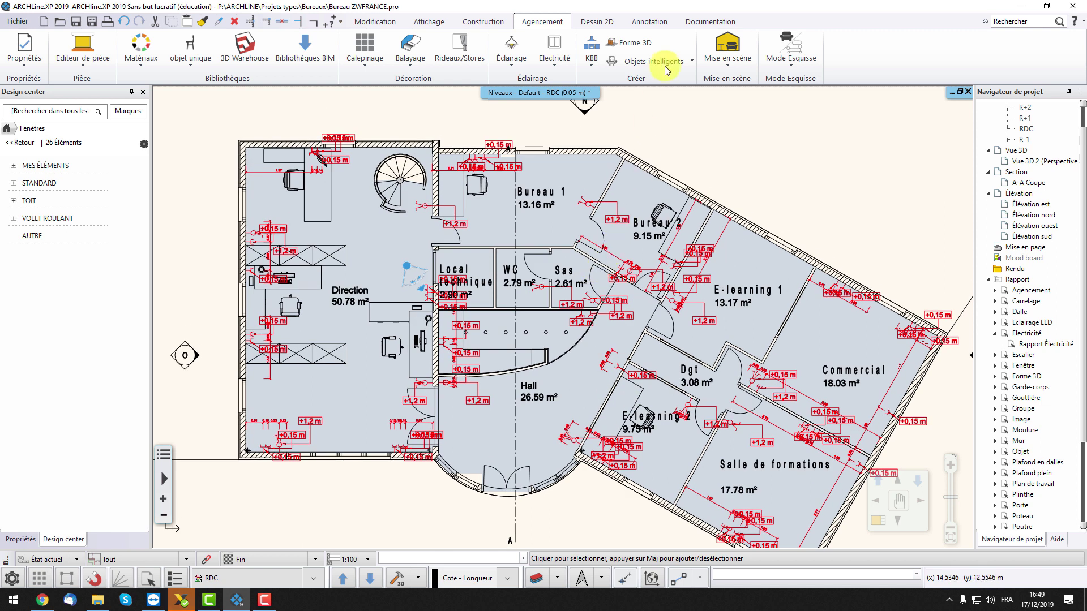
left_click(712, 23)
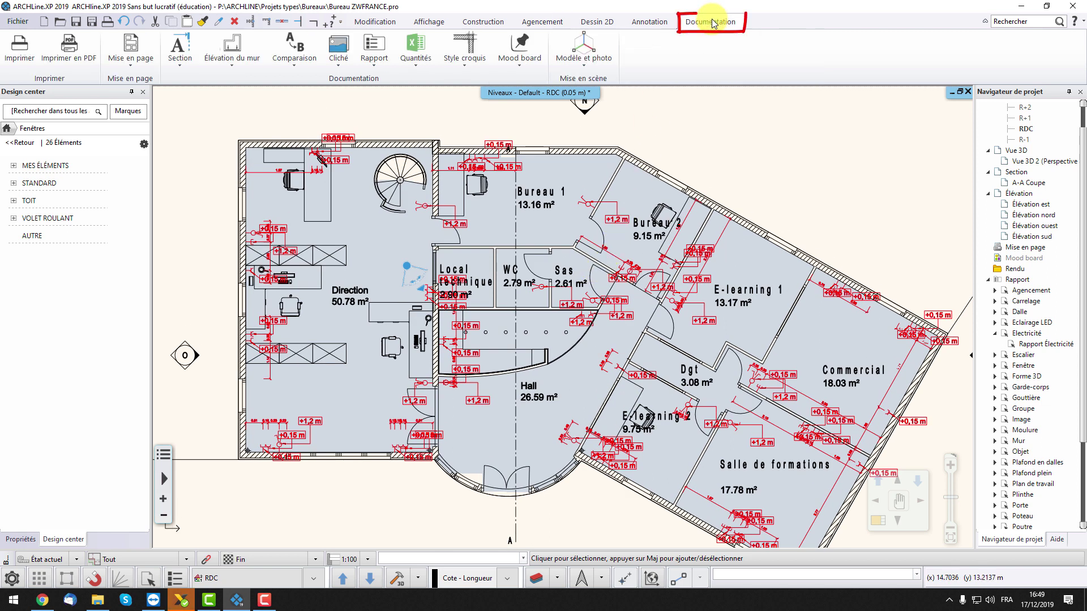
left_click(415, 62)
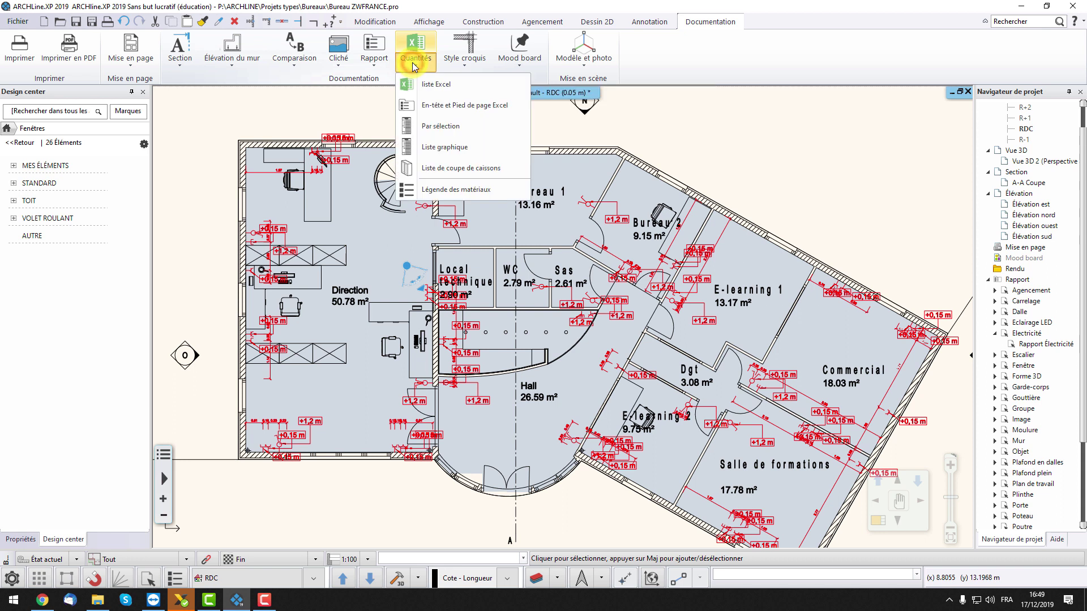
left_click(429, 86)
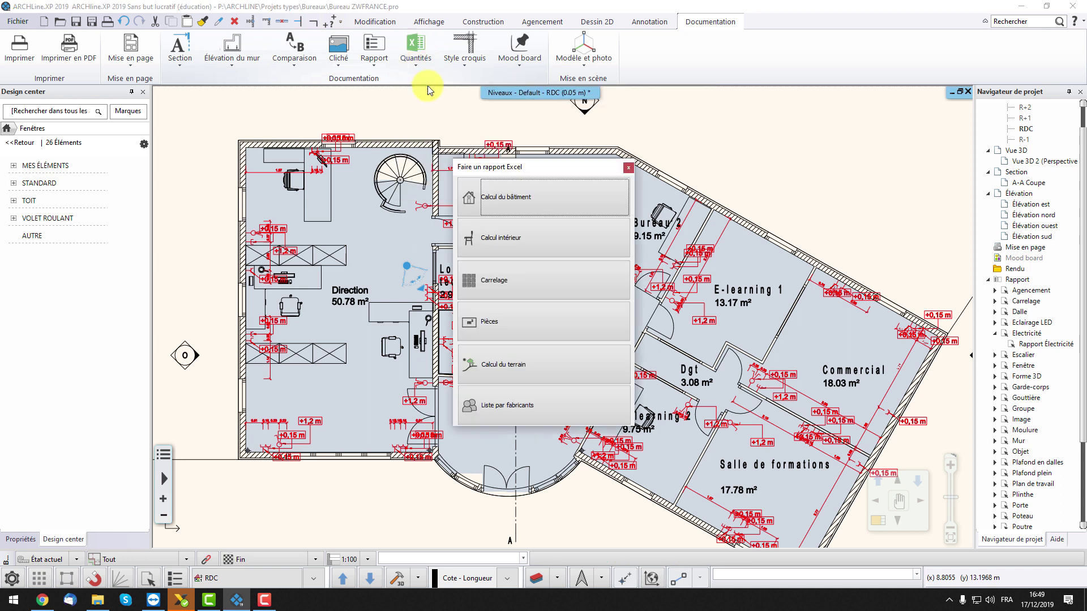
left_click(497, 236)
left_click(475, 142)
left_click(475, 183)
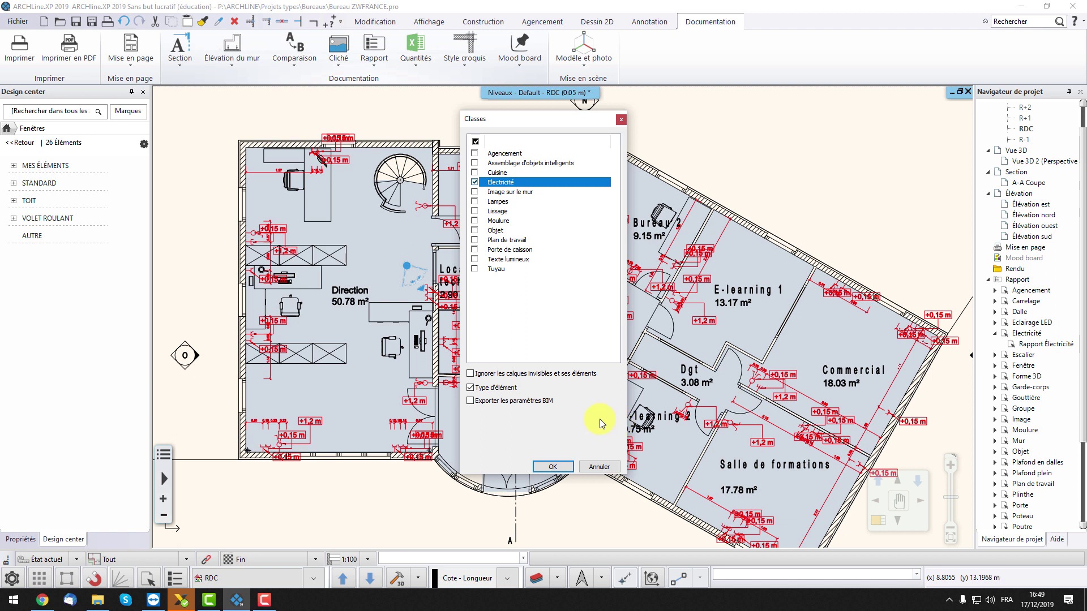
left_click(599, 468)
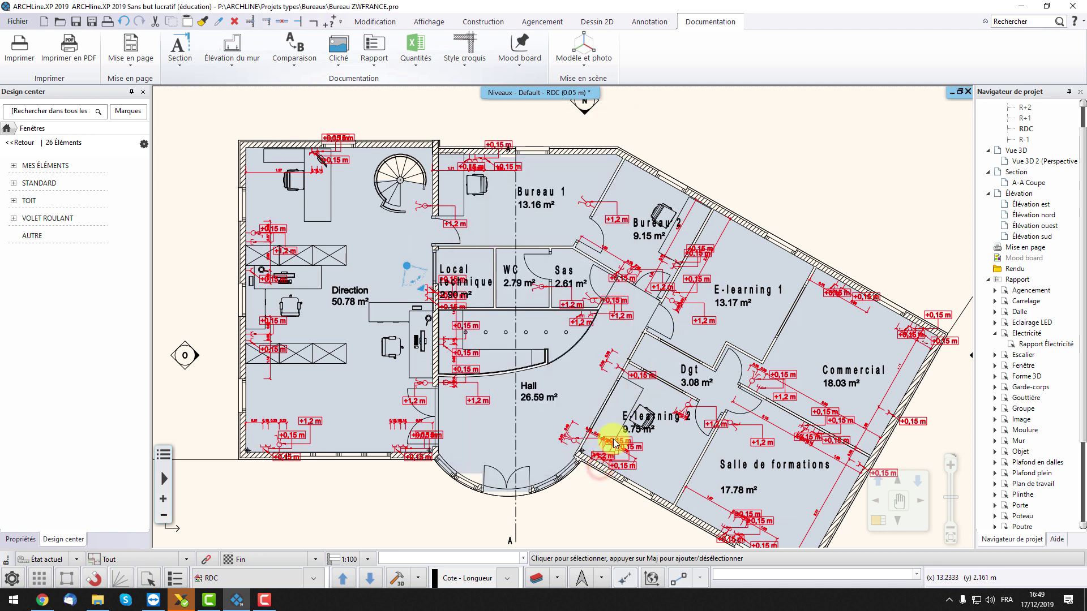
Define the report for the Intérieur discipline's Electricité type with Fonction, Type, Nom de pièce, Élévation relative and Compter as its parameters.
left_click(373, 61)
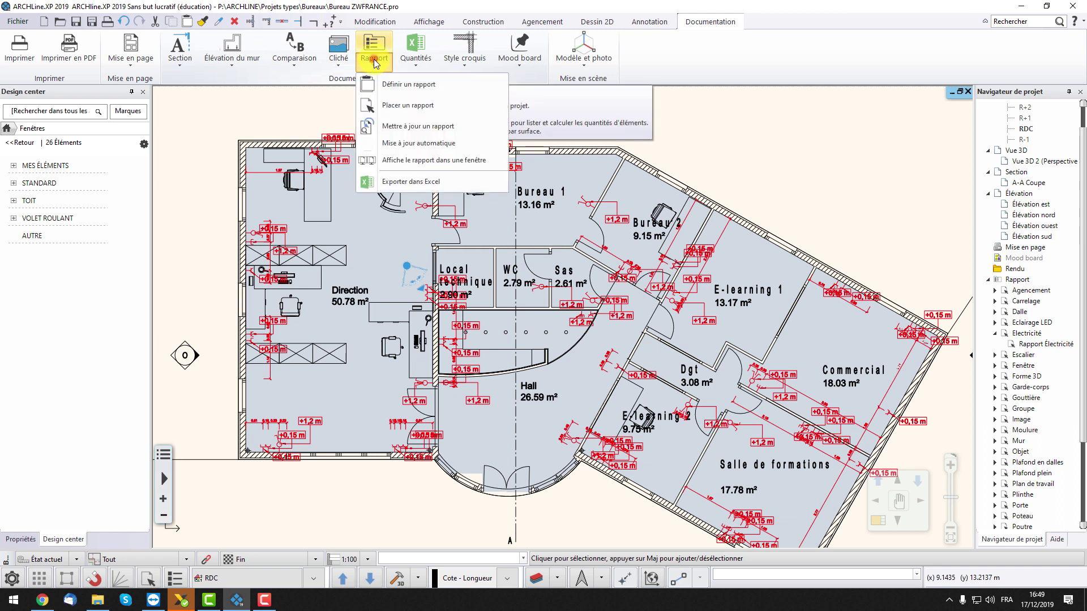
left_click(390, 85)
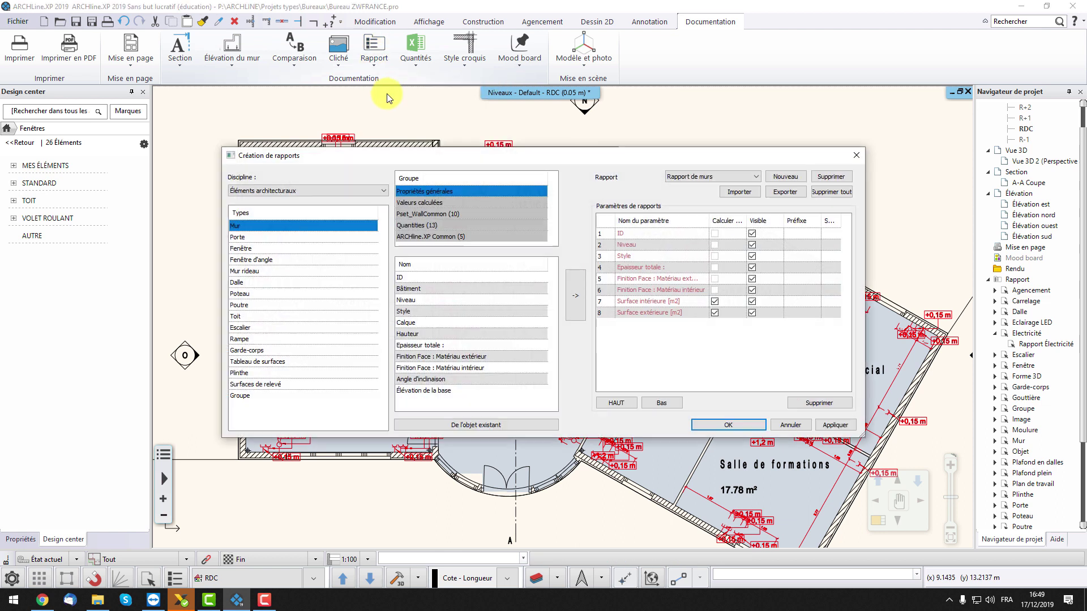
left_click(315, 192)
left_click(300, 207)
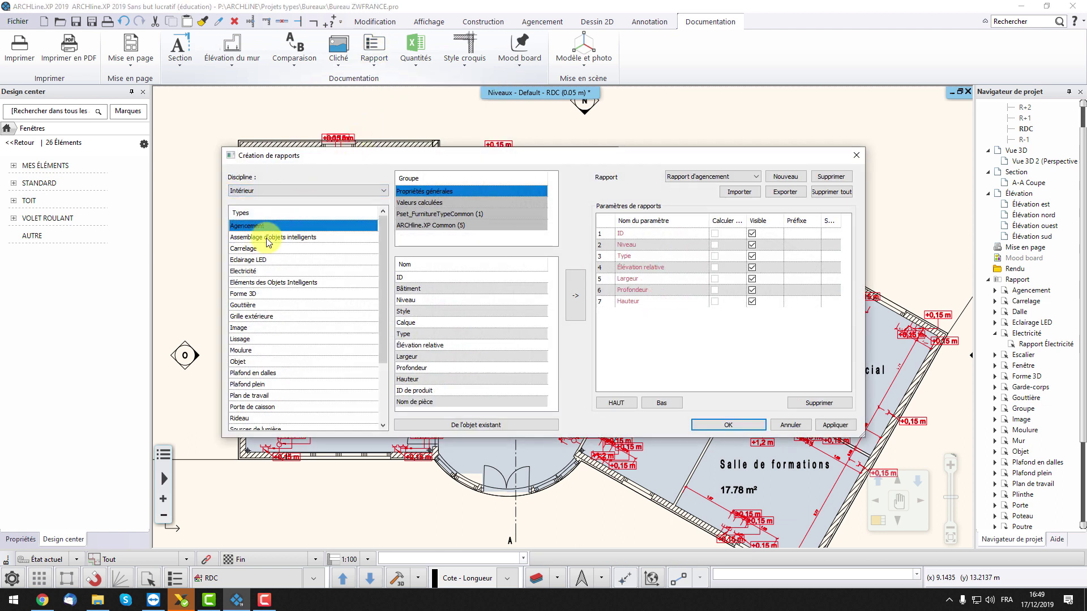
left_click(248, 271)
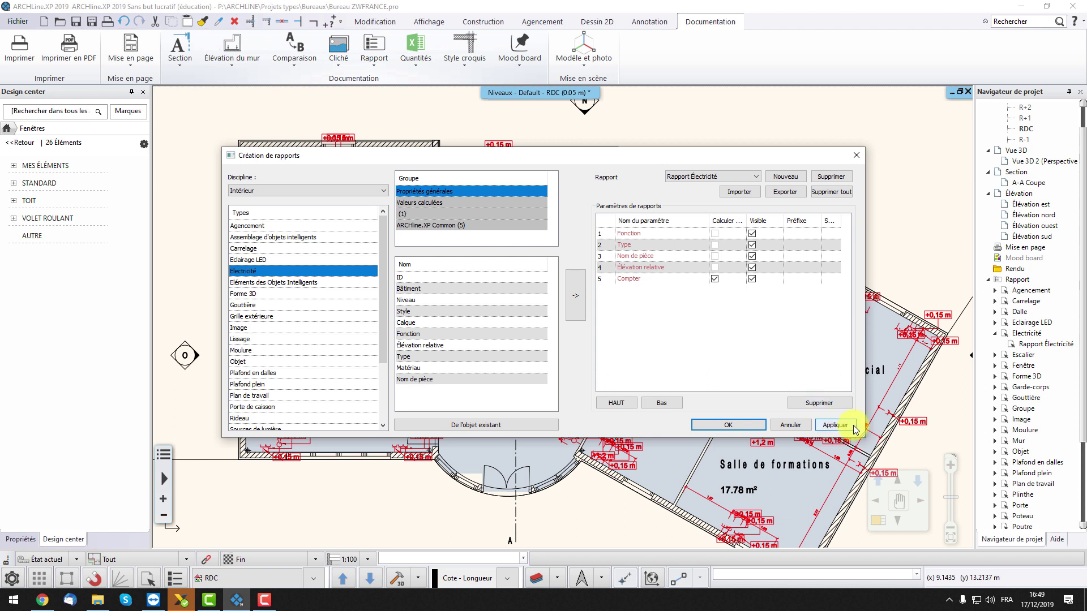
left_click(760, 426)
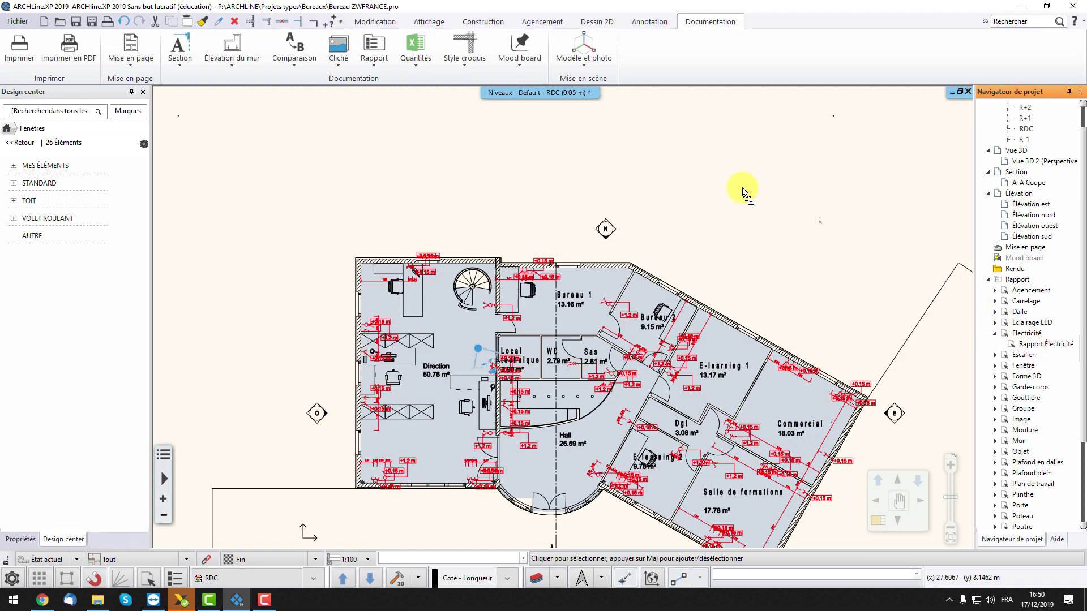
Place the Rapport Électricité table above the RDC plan, limiting it to the current floor and aligning it with the building's outer wall.
left_click(423, 190)
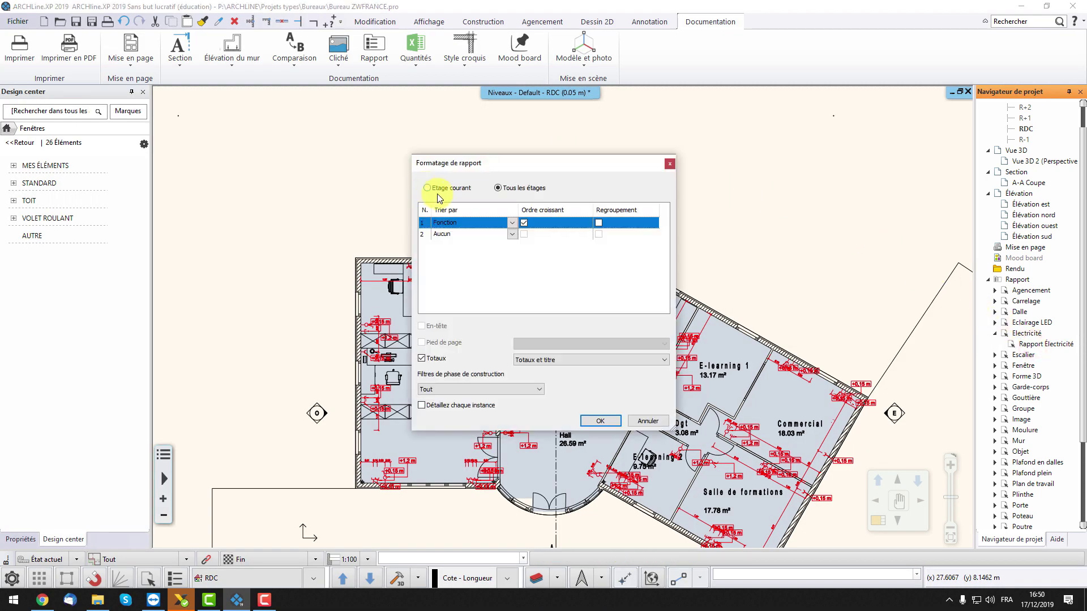
left_click(609, 420)
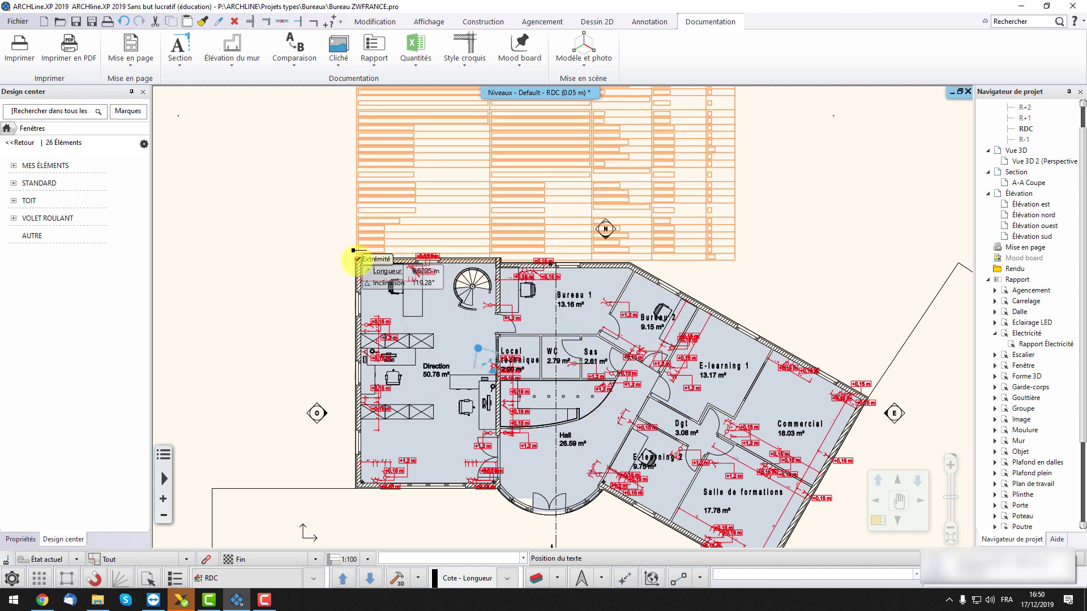
left_click(358, 205)
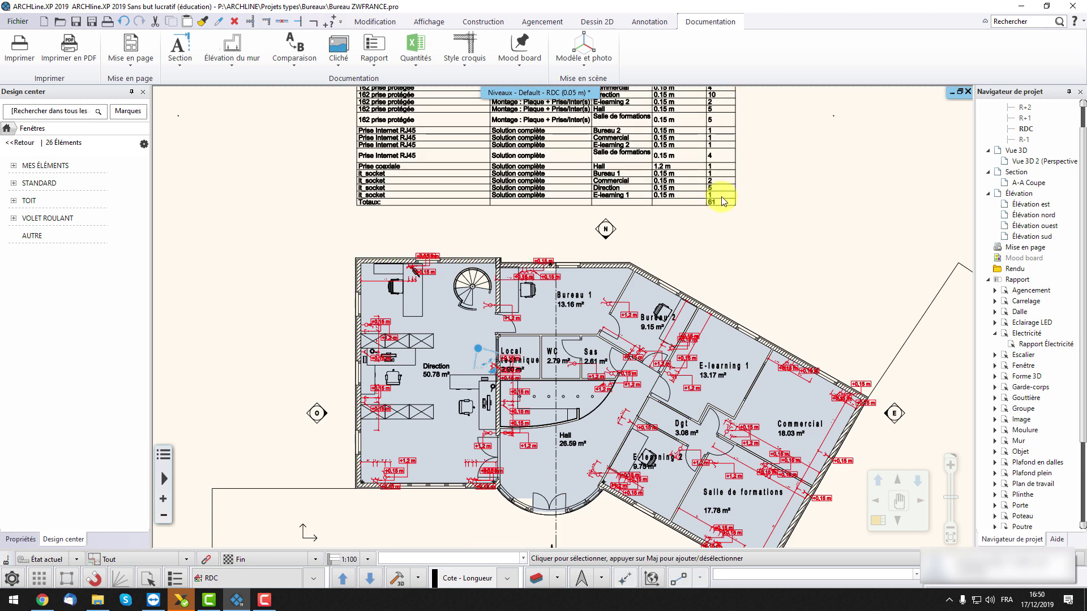
Examine the Rapport Électricité table's functions, types, rooms, relative elevations and counts, down to the totals row.
scroll(753, 232, "up", 2)
scroll(533, 175, "up", 5)
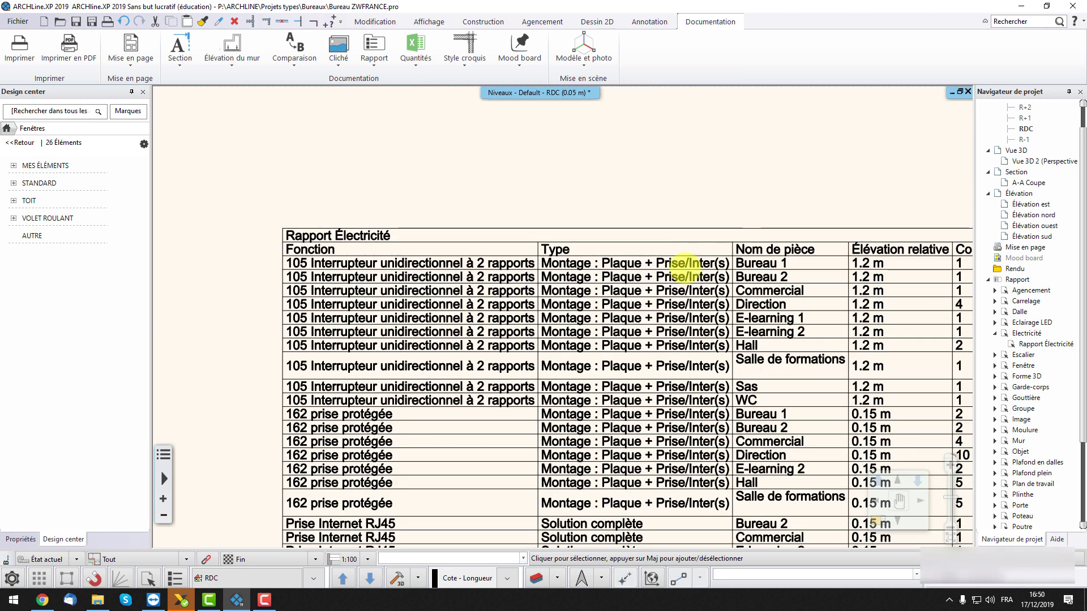
scroll(687, 269, "down", 2)
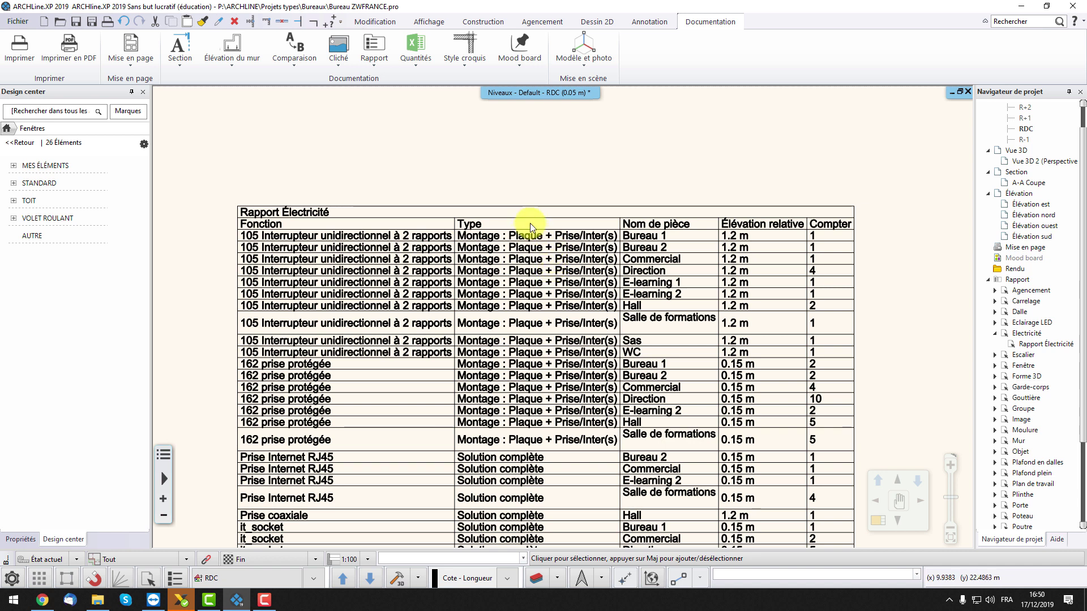
scroll(660, 238, "up", 1)
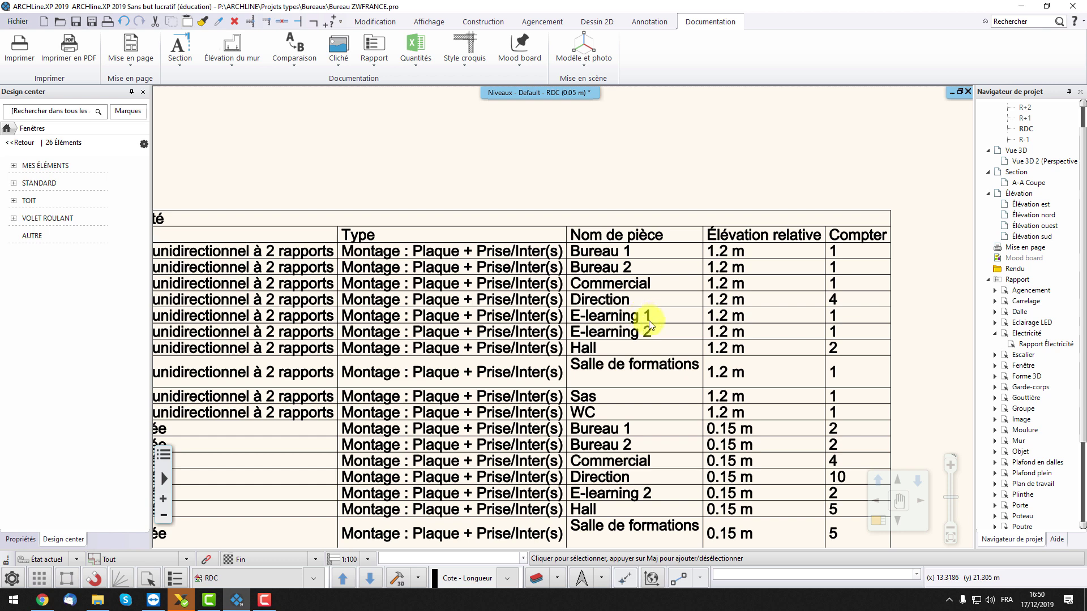
scroll(661, 321, "down", 1)
scroll(674, 318, "up", 1)
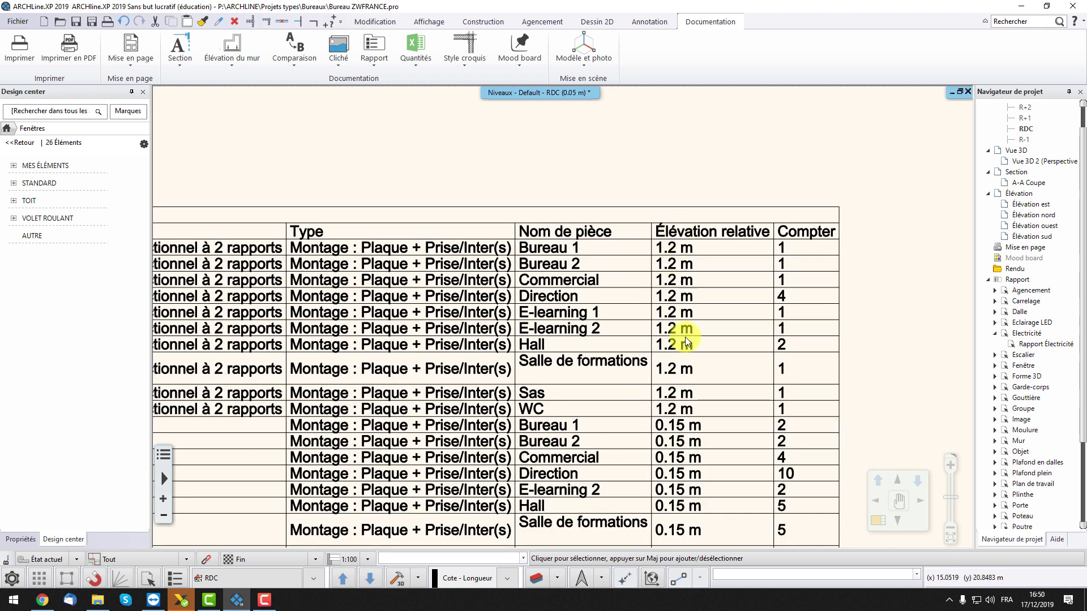
scroll(702, 328, "down", 1)
scroll(737, 304, "up", 1)
scroll(747, 312, "down", 1)
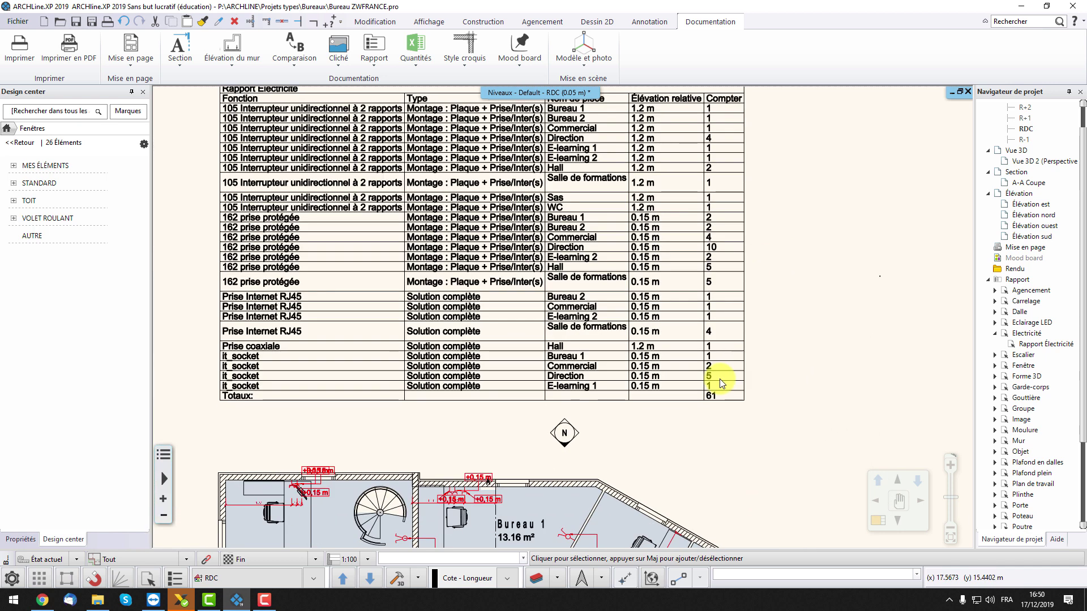
scroll(674, 348, "up", 1)
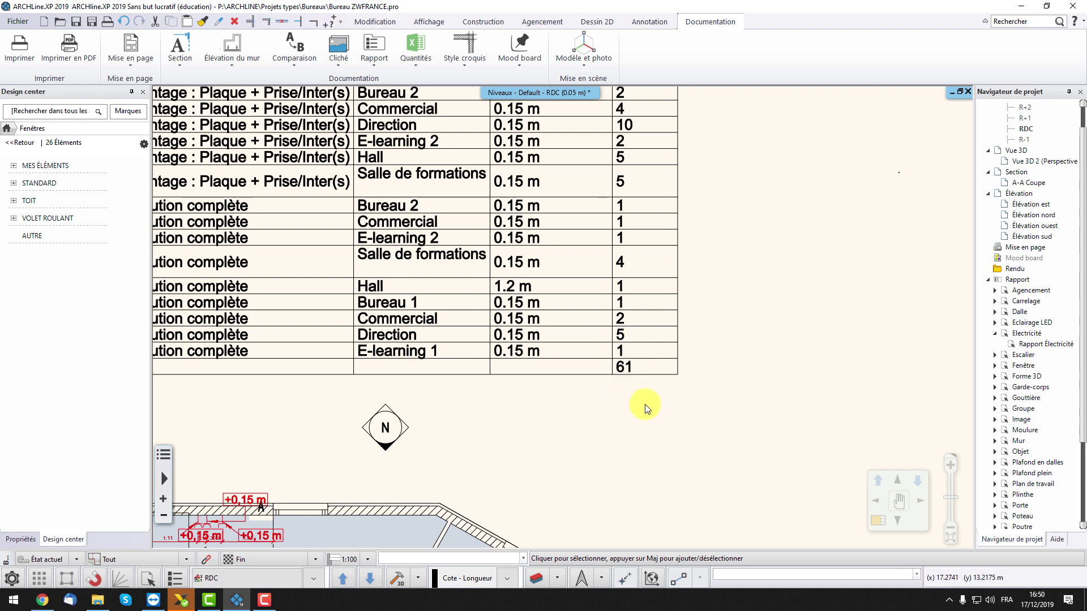
scroll(647, 409, "down", 2)
scroll(585, 376, "up", 1)
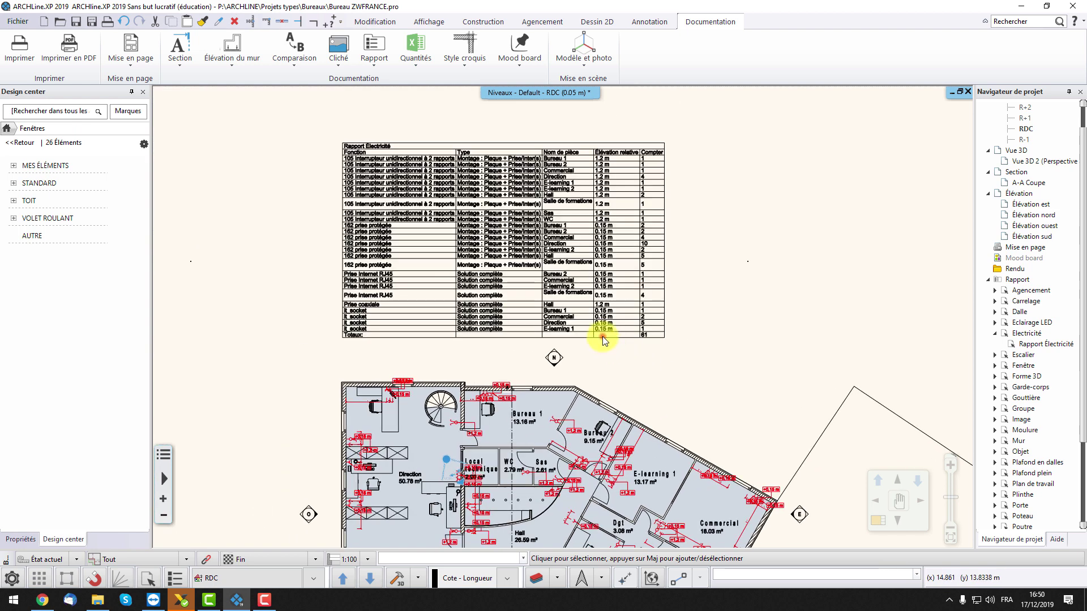
Assign the Rapport Électricité table to the Electricité layer.
left_click(603, 339)
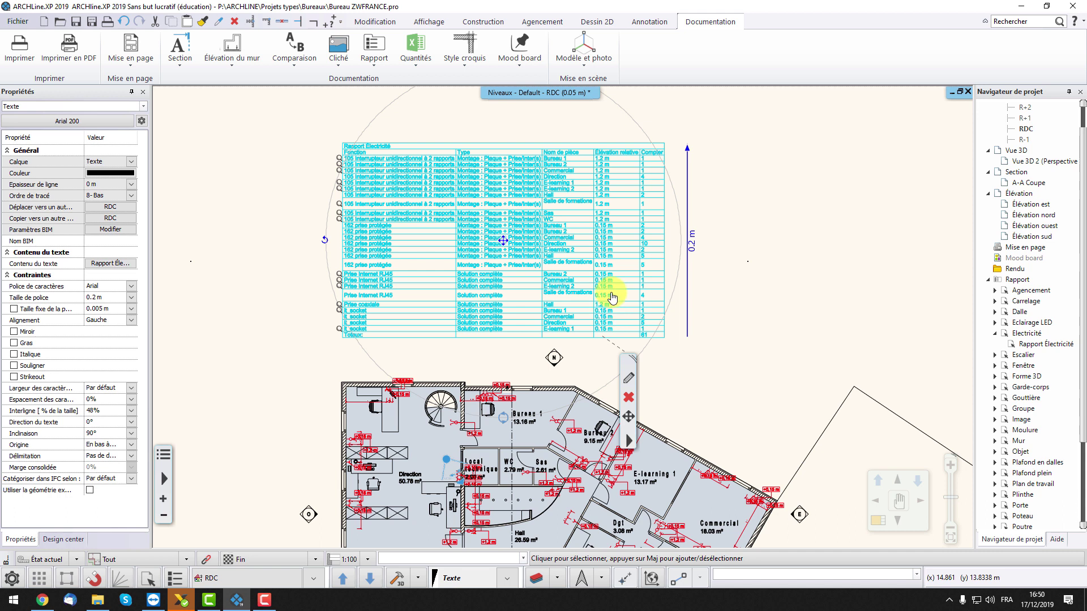
left_click(131, 163)
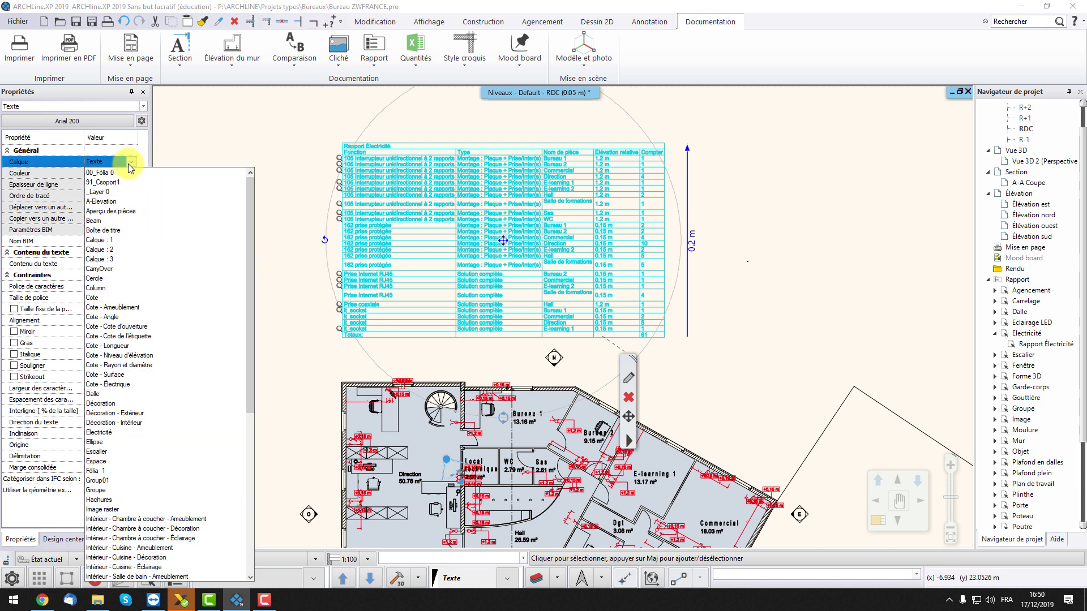
left_click(114, 434)
left_click(710, 340)
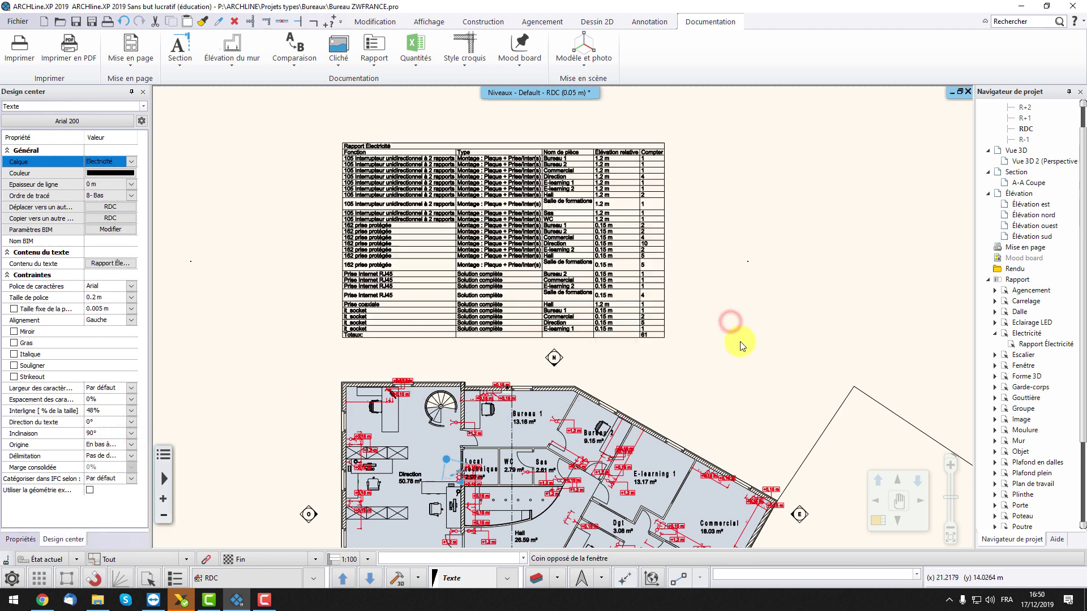
Hide the Electricité layer so that the plan is shown without electrical symbols, labels, dimensions and report table.
scroll(665, 319, "down", 2)
scroll(665, 319, "up", 3)
scroll(626, 359, "down", 2)
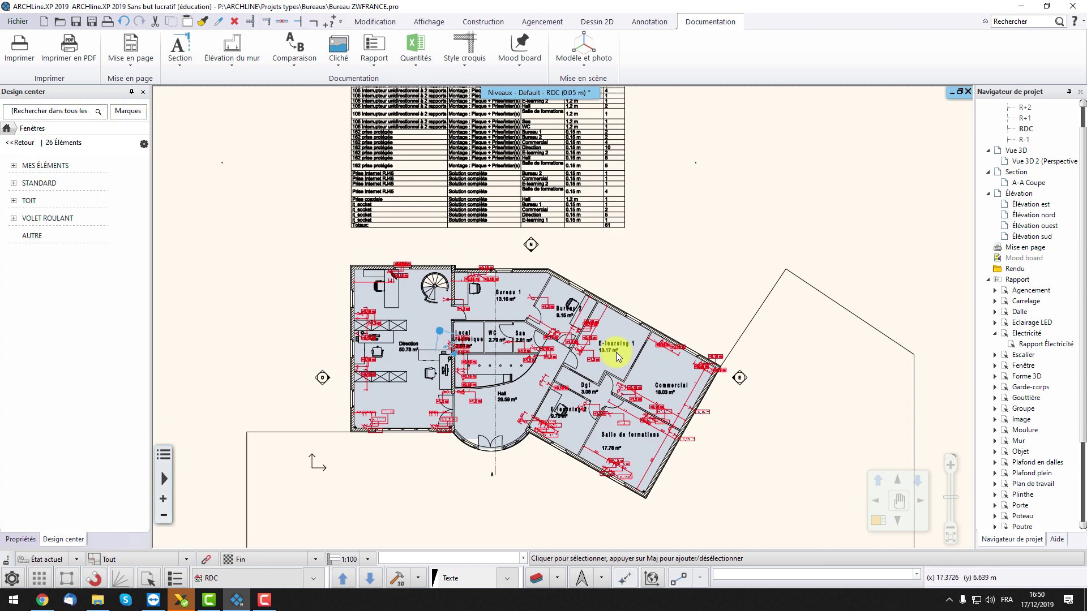
left_click(507, 578)
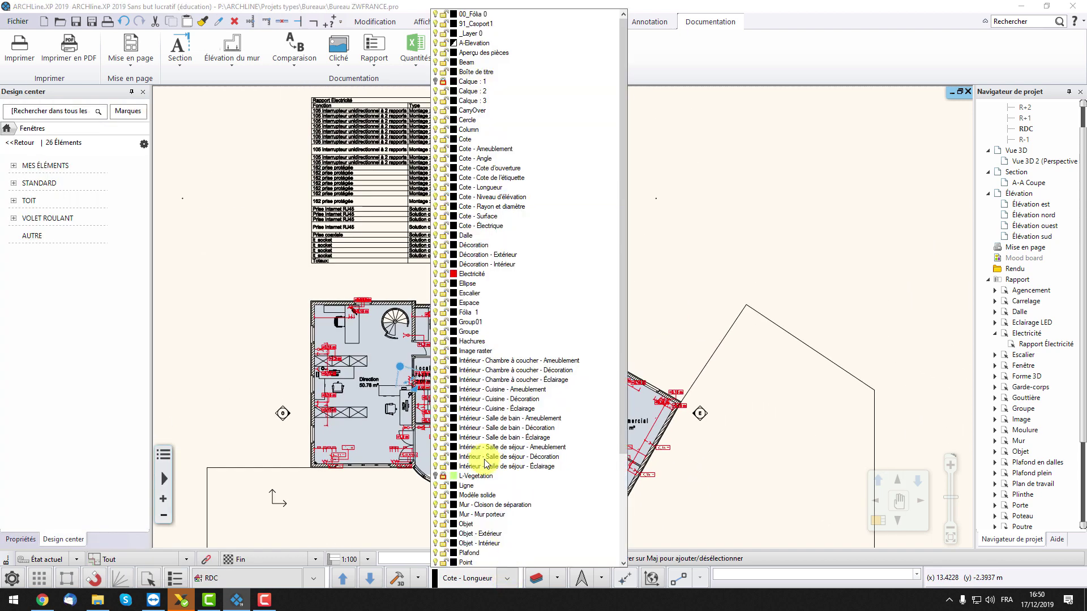
left_click(436, 276)
left_click(702, 307)
scroll(488, 384, "up", 2)
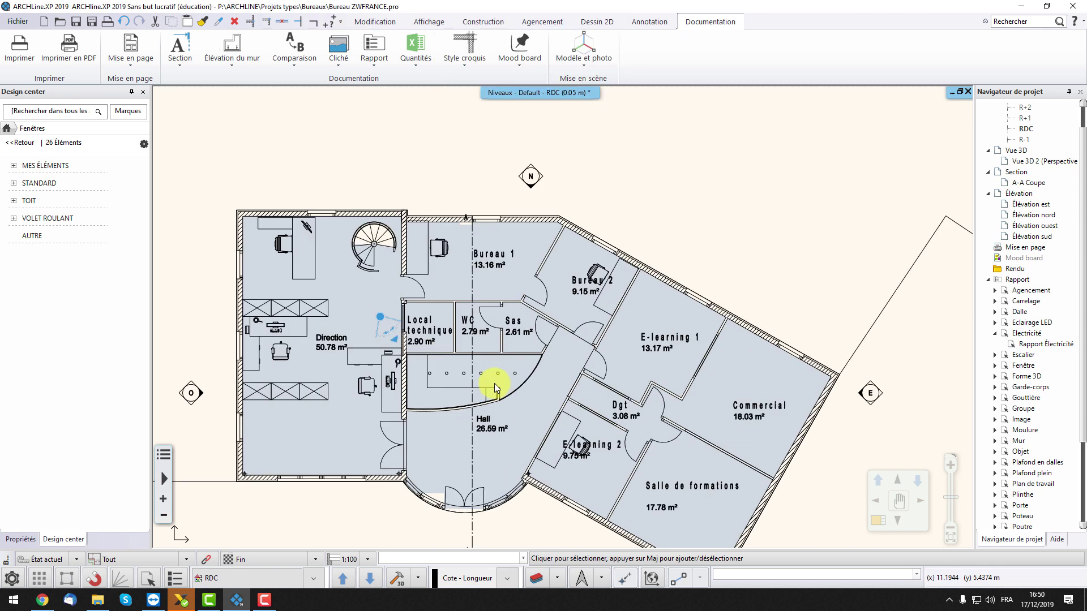
scroll(494, 382, "up", 3)
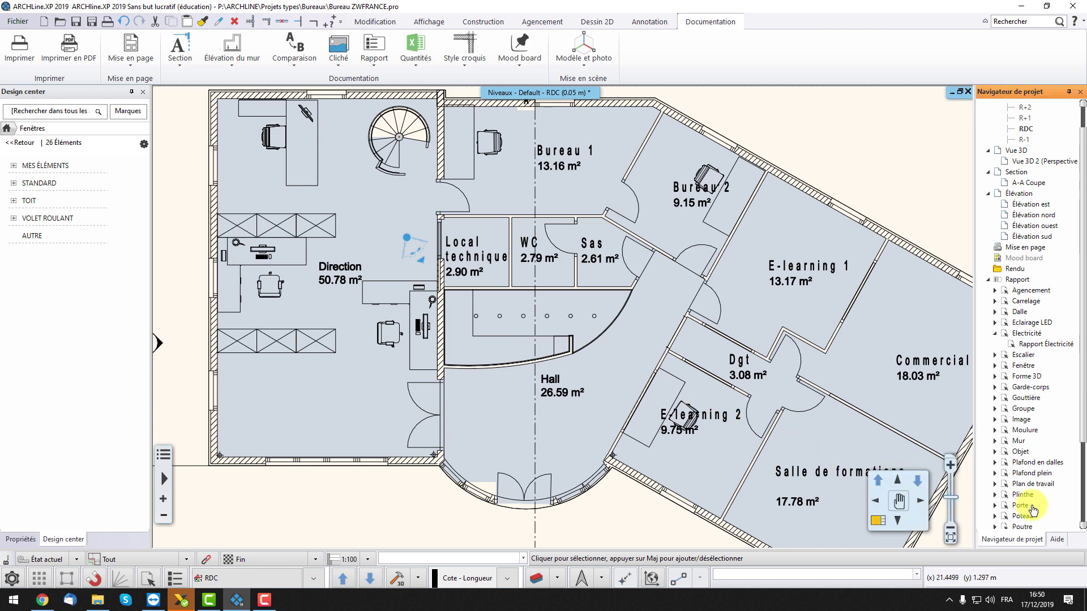